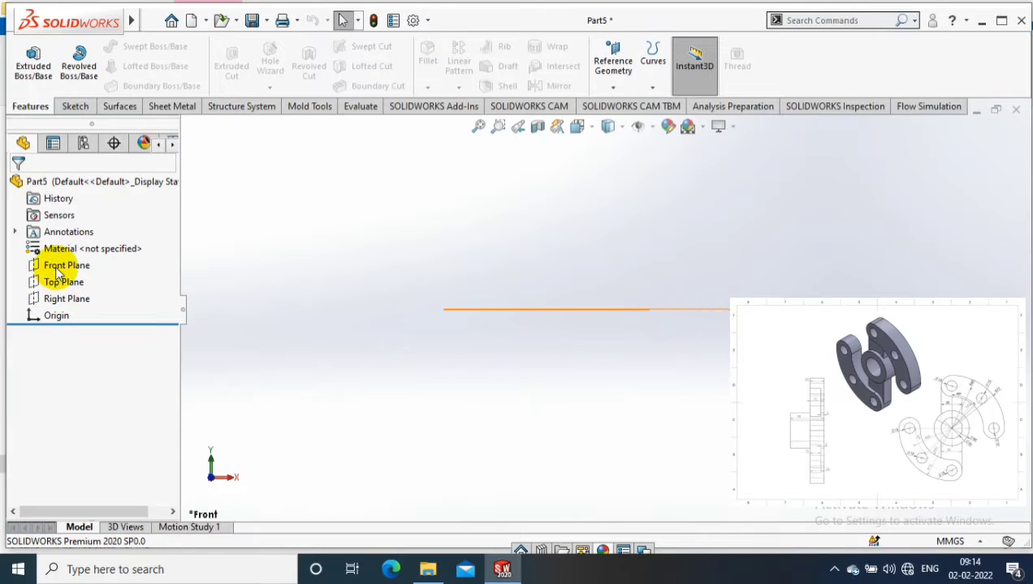
# On the Front Plane, sketch a centerpoint arc slot around the origin sweeping 90° from top to right
pyautogui.click(75, 107)
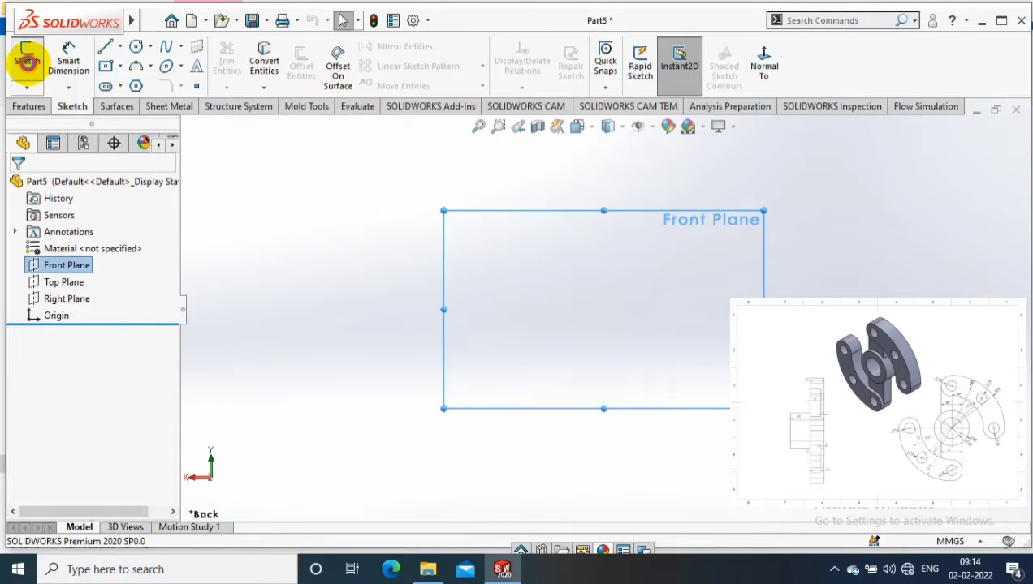
pyautogui.click(28, 62)
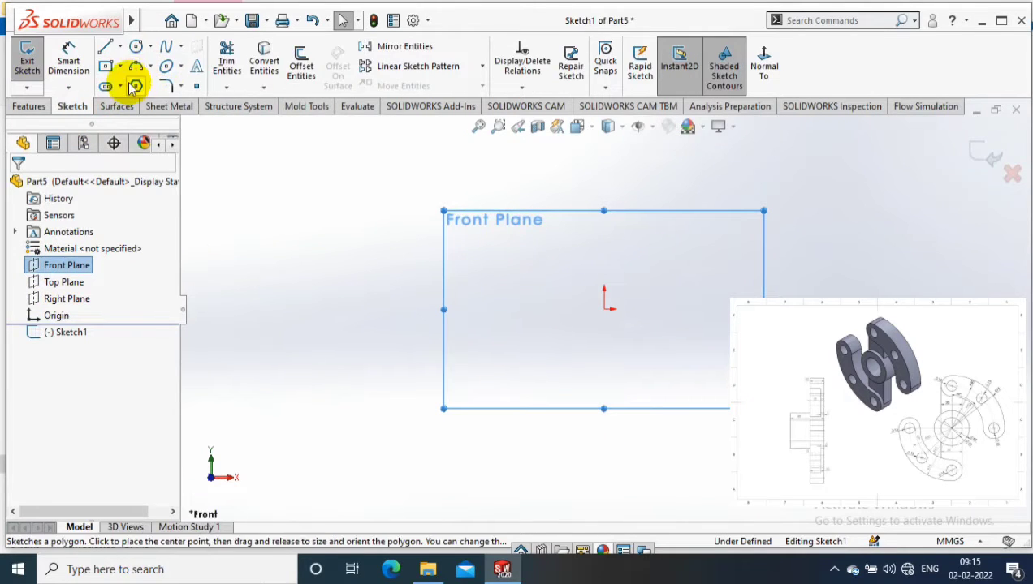
pyautogui.click(120, 87)
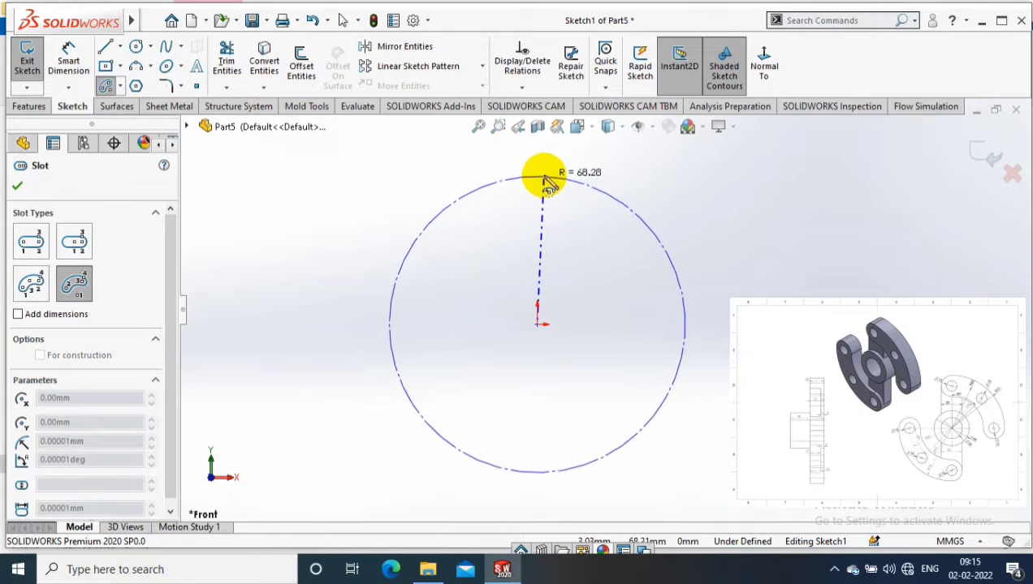
pyautogui.click(535, 178)
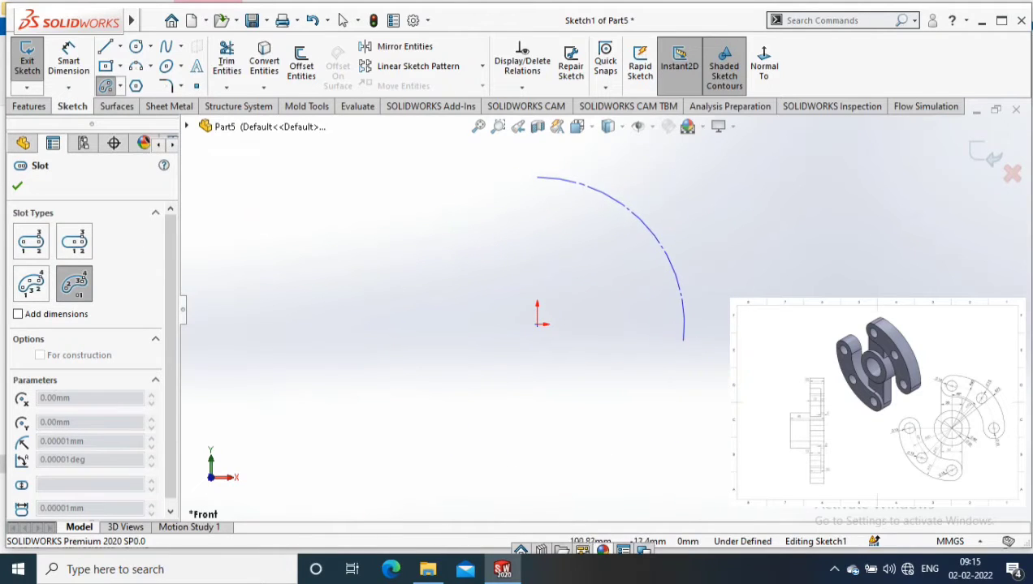
pyautogui.click(718, 276)
pyautogui.click(706, 269)
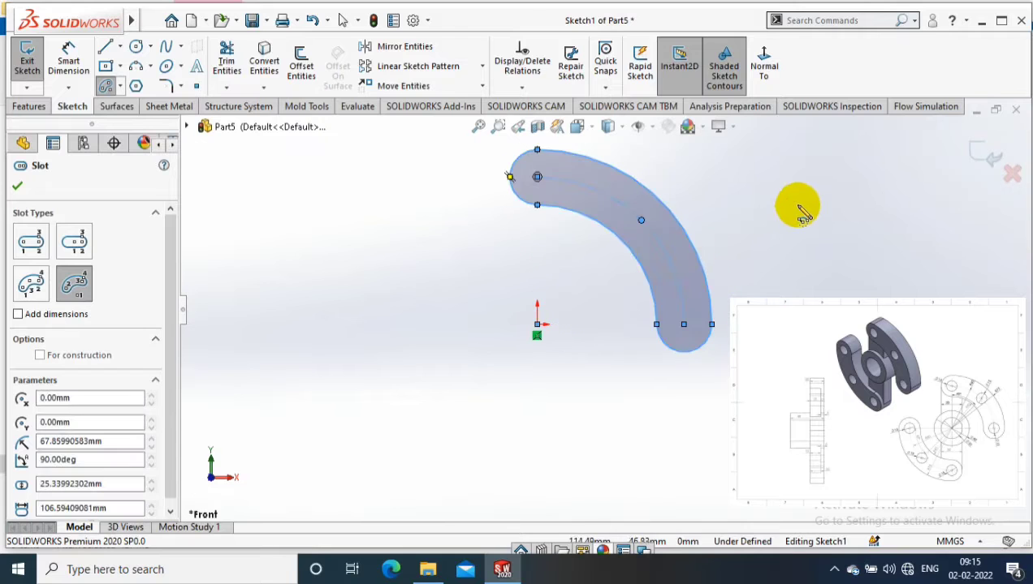
pyautogui.click(69, 61)
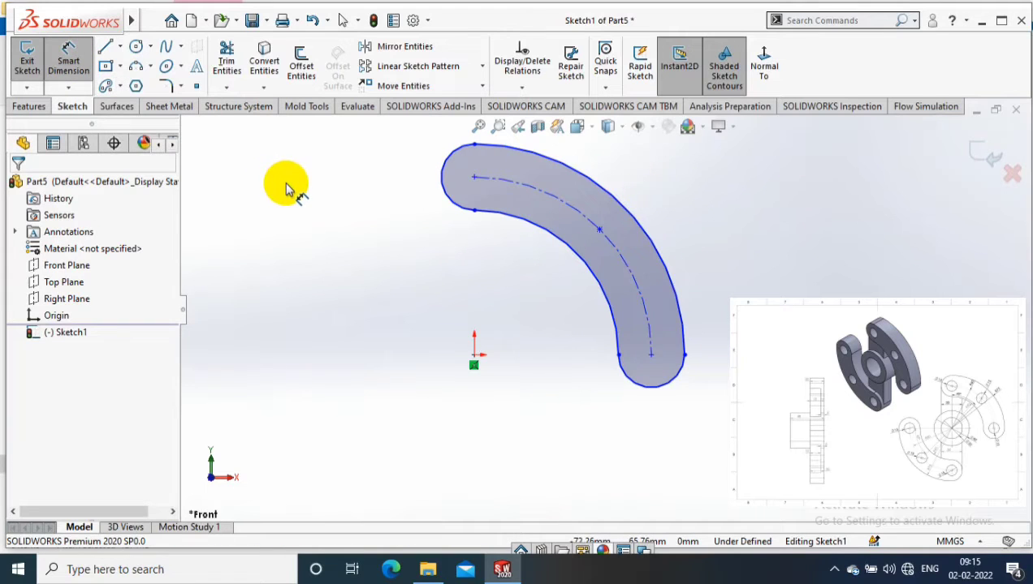
# Dimension the slot's inner arc to R45 and its outer arc to R75
pyautogui.click(542, 240)
pyautogui.click(549, 333)
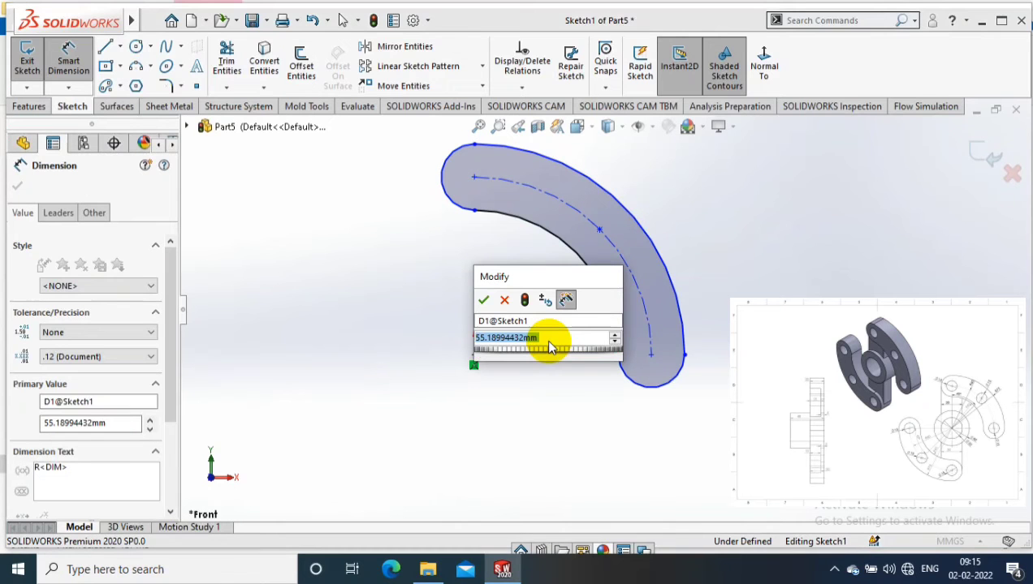
pyautogui.write('45')
pyautogui.press('Return')
pyautogui.click(636, 224)
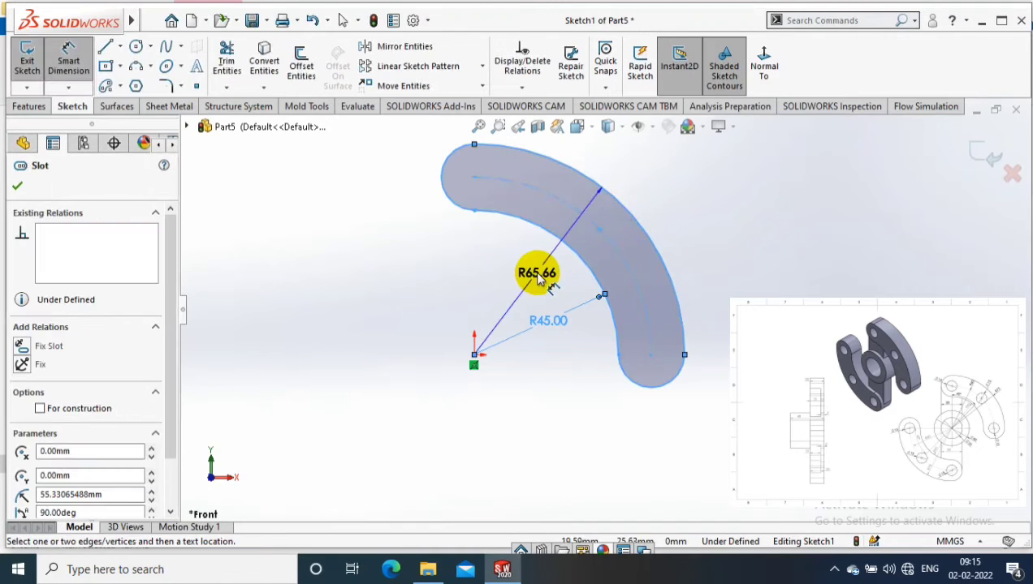
pyautogui.click(541, 276)
pyautogui.write('75')
pyautogui.press('Return')
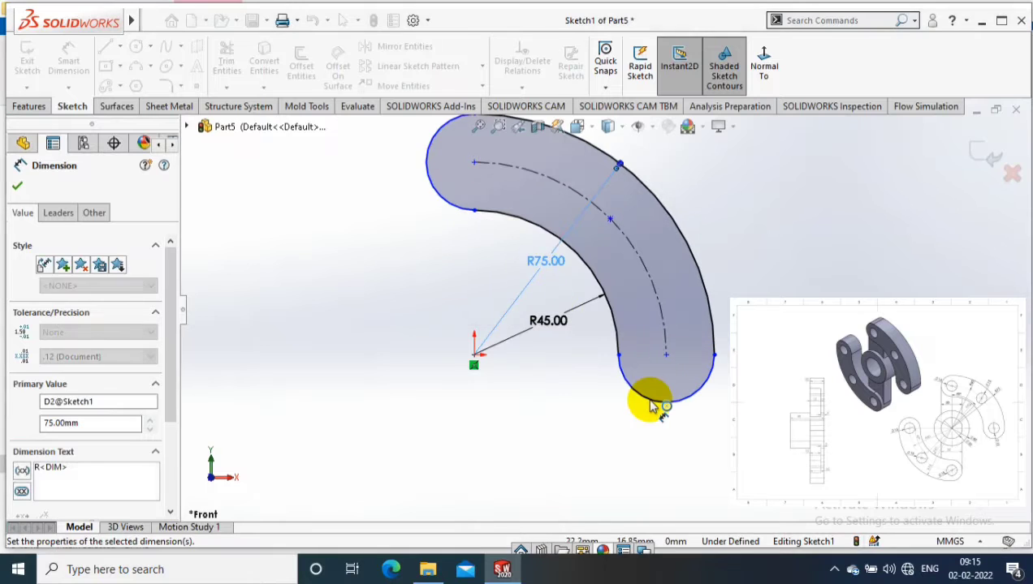
# Discard the redundant end-arc radius and the slot-end-to-origin dimensions
pyautogui.click(650, 404)
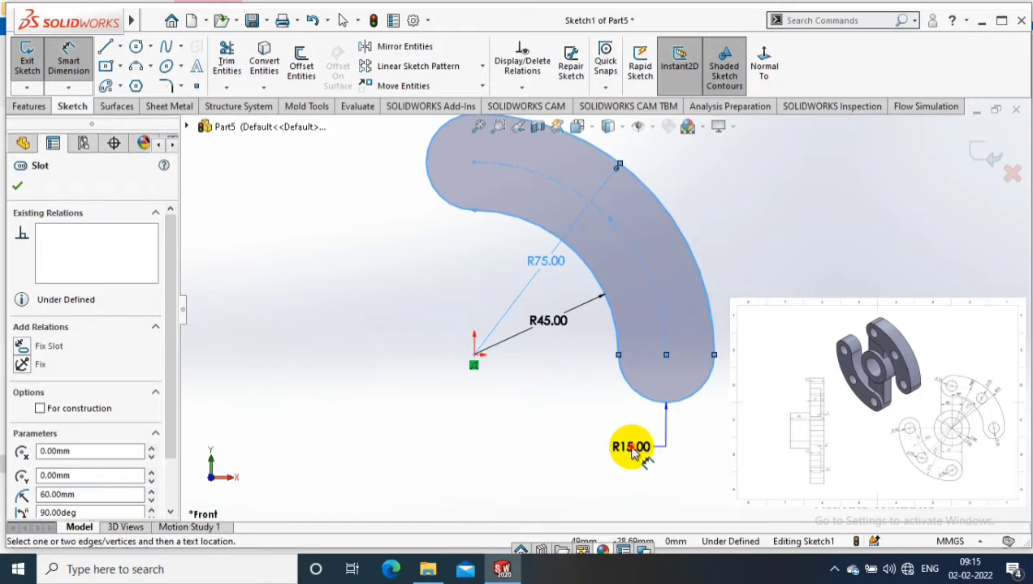
pyautogui.click(560, 447)
pyautogui.click(220, 95)
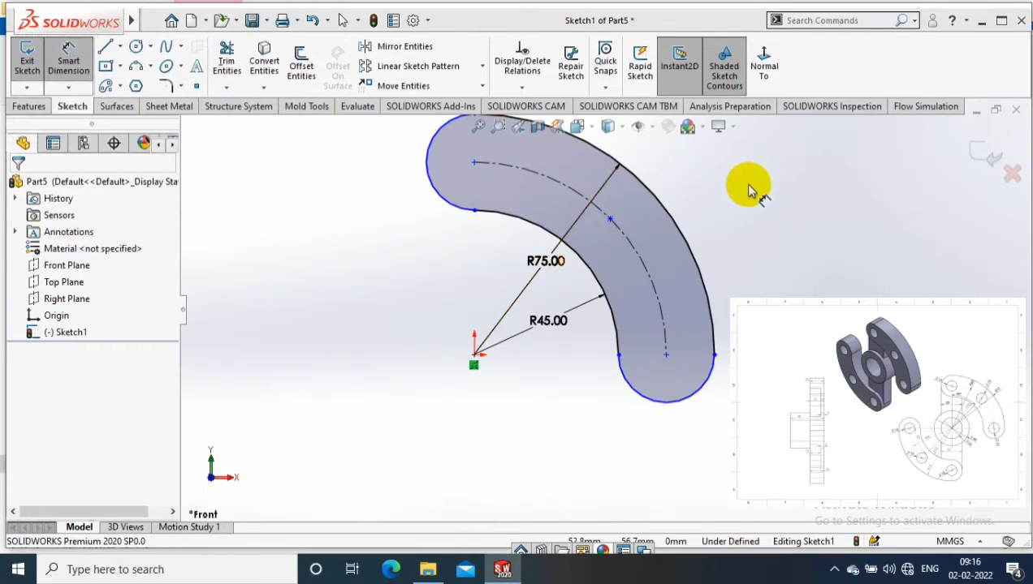
pyautogui.click(665, 357)
pyautogui.click(474, 354)
pyautogui.press('Escape')
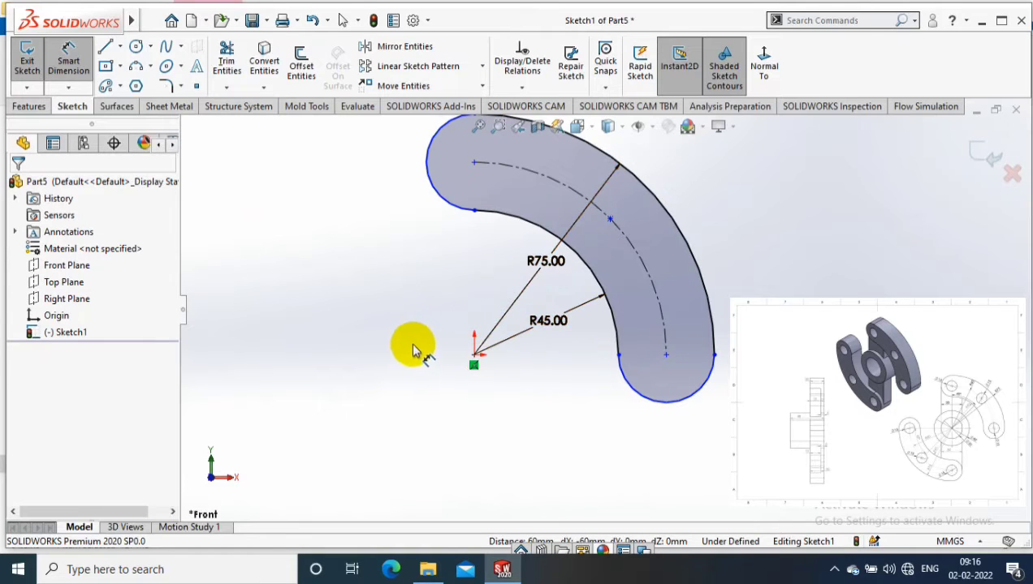
pyautogui.press('Escape')
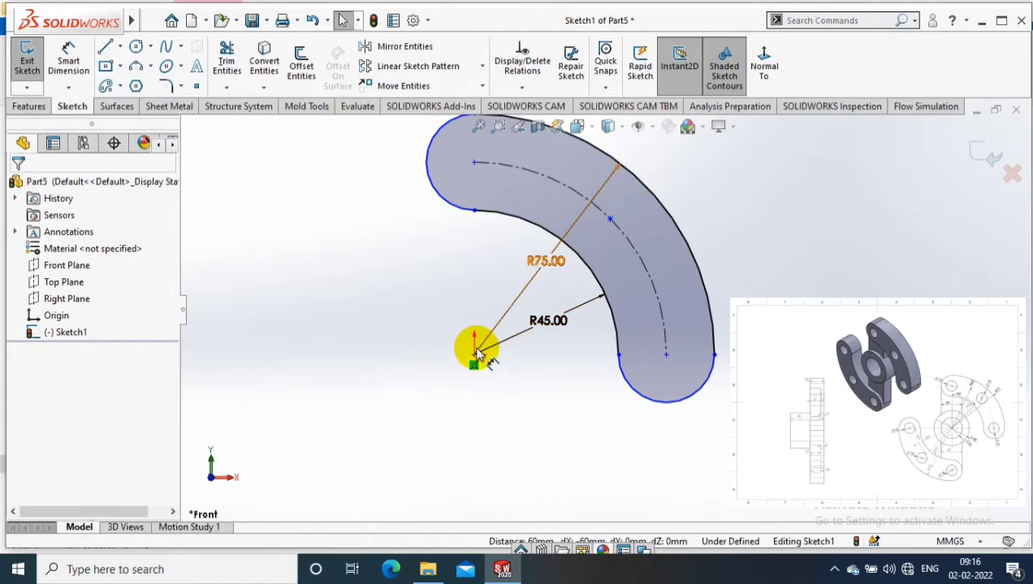
# Apply a Fix relation to the slot, which leaves the sketch over defined
pyautogui.click(476, 355)
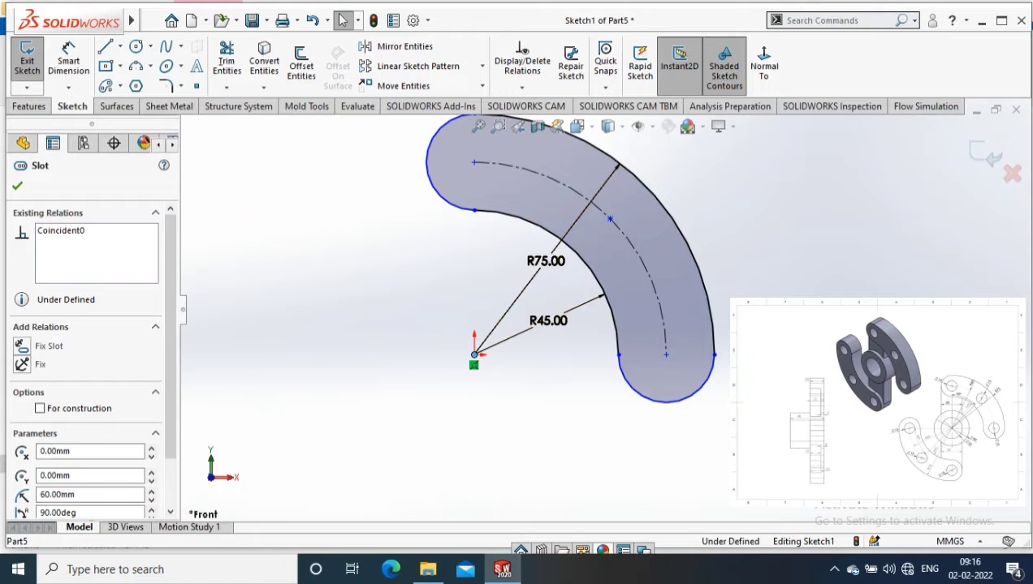
pyautogui.click(666, 355)
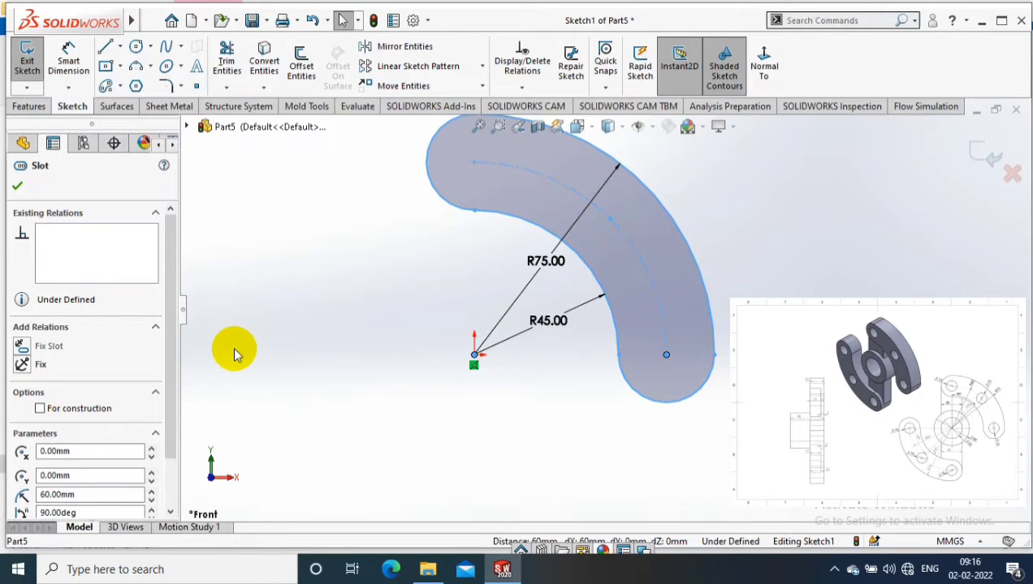
pyautogui.click(740, 275)
pyautogui.scroll(-3, 740, 274)
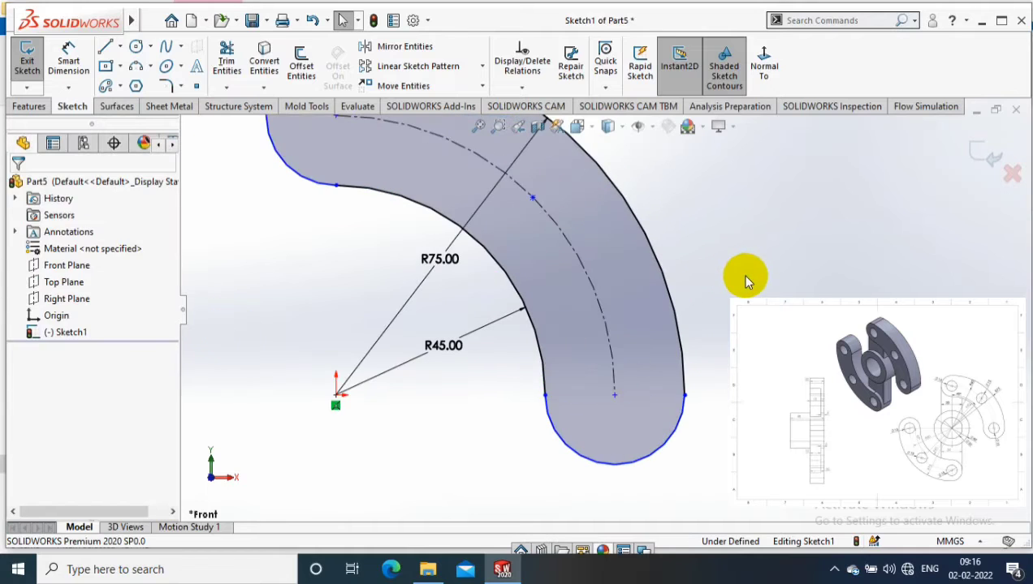
pyautogui.click(614, 395)
pyautogui.click(337, 396)
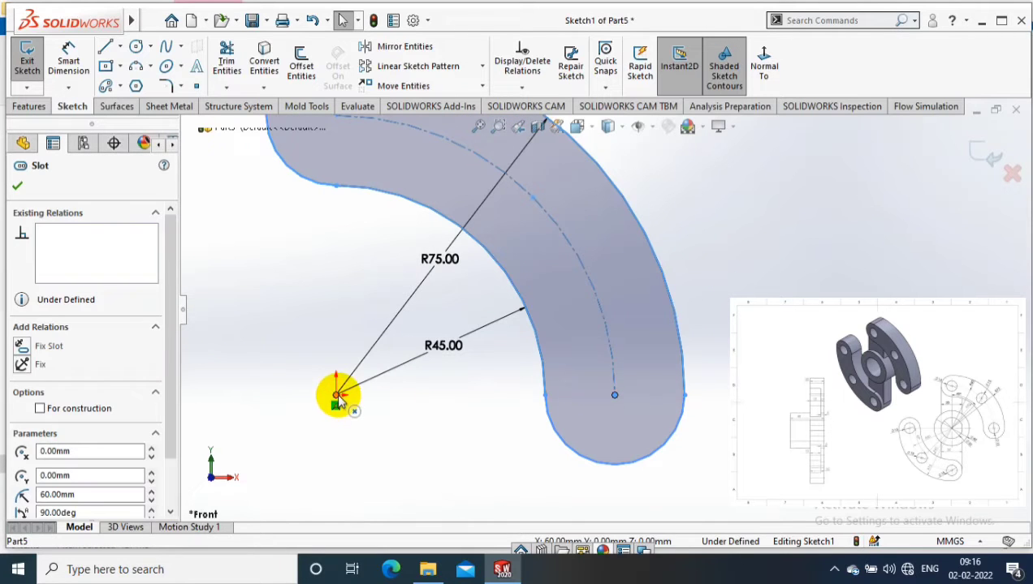
pyautogui.click(22, 349)
pyautogui.click(297, 390)
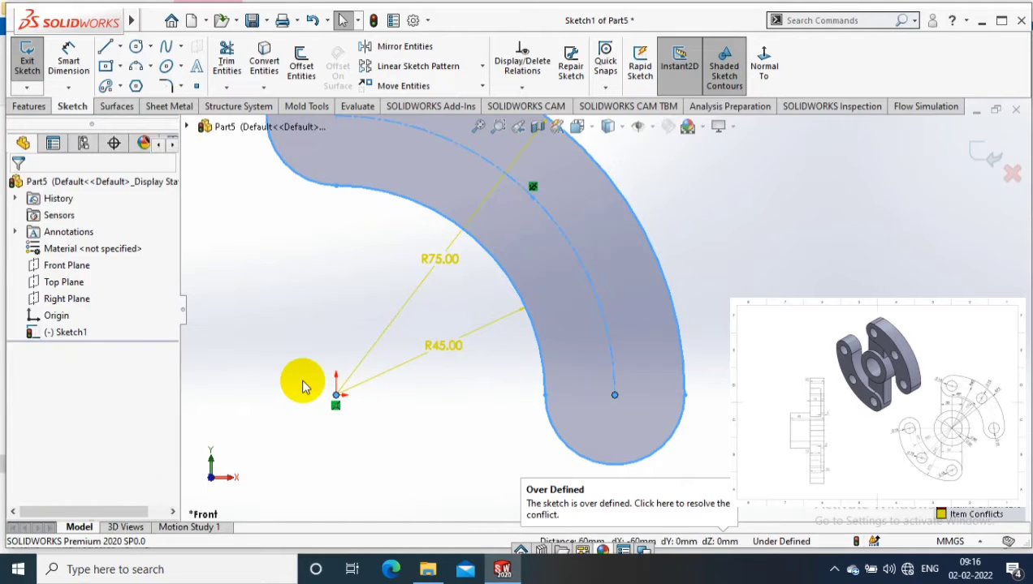
# Draw a horizontal centerline from the origin, try constraining the slot end to it, then undo
pyautogui.click(119, 47)
pyautogui.click(130, 80)
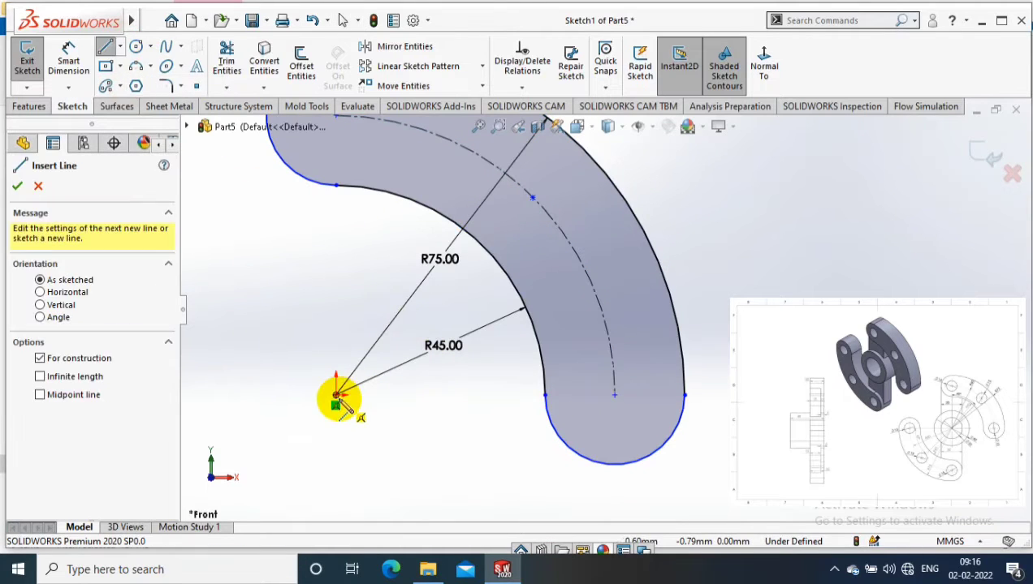
pyautogui.click(336, 396)
pyautogui.click(439, 398)
pyautogui.press('Escape')
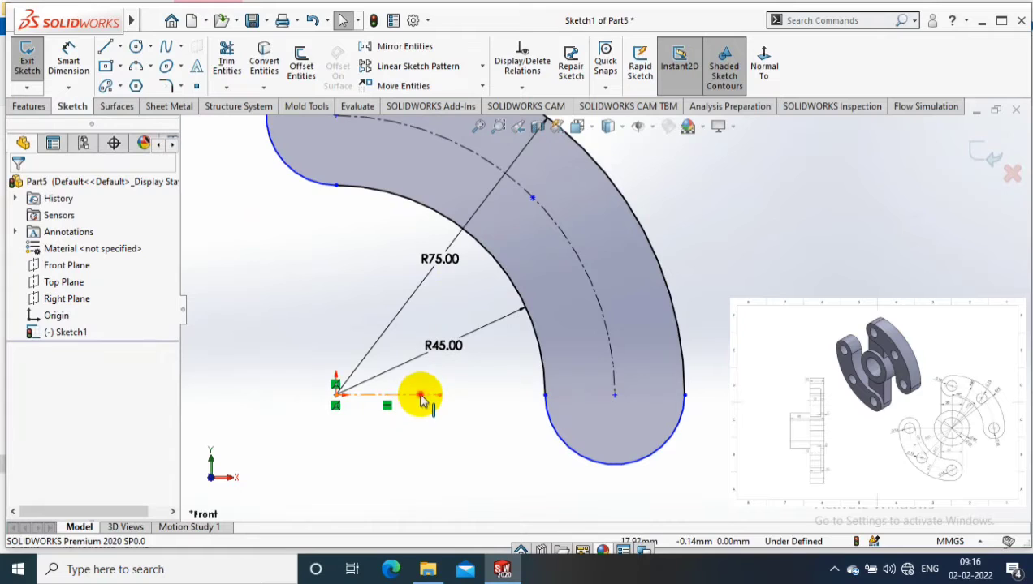
pyautogui.click(421, 395)
pyautogui.keyDown('ctrl'); pyautogui.click(615, 395); pyautogui.keyUp('ctrl')
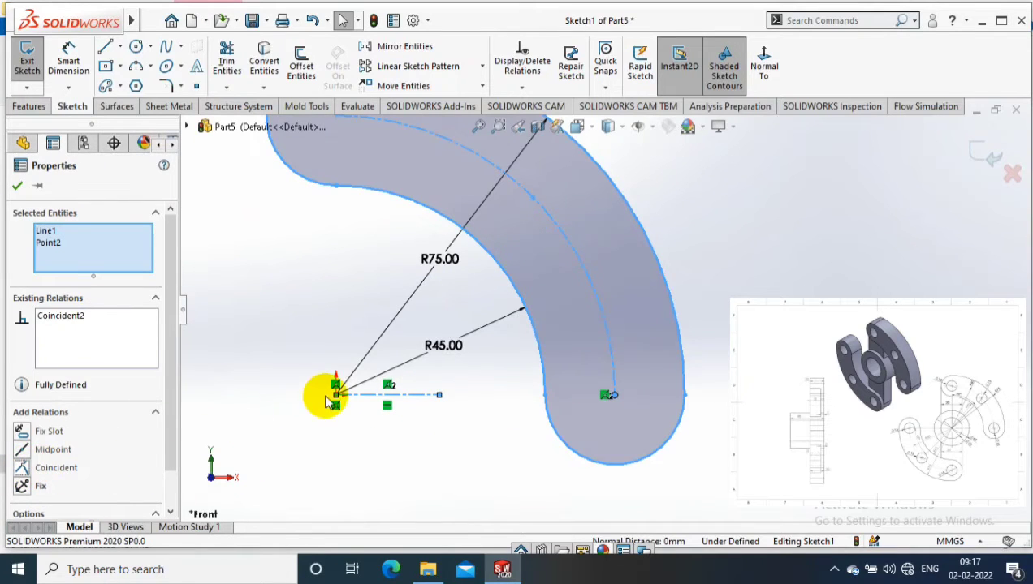
pyautogui.click(26, 433)
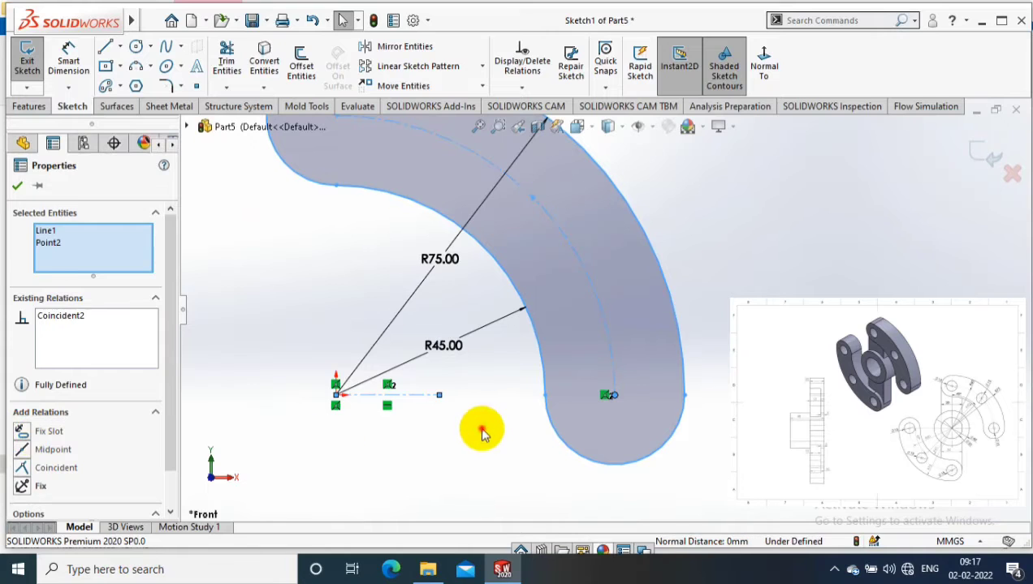
pyautogui.hotkey('ctrl', 'z')
# Check the slot's relations, then draw a vertical centerline straight up from the origin
pyautogui.scroll(2, 306, 228)
pyautogui.click(418, 179)
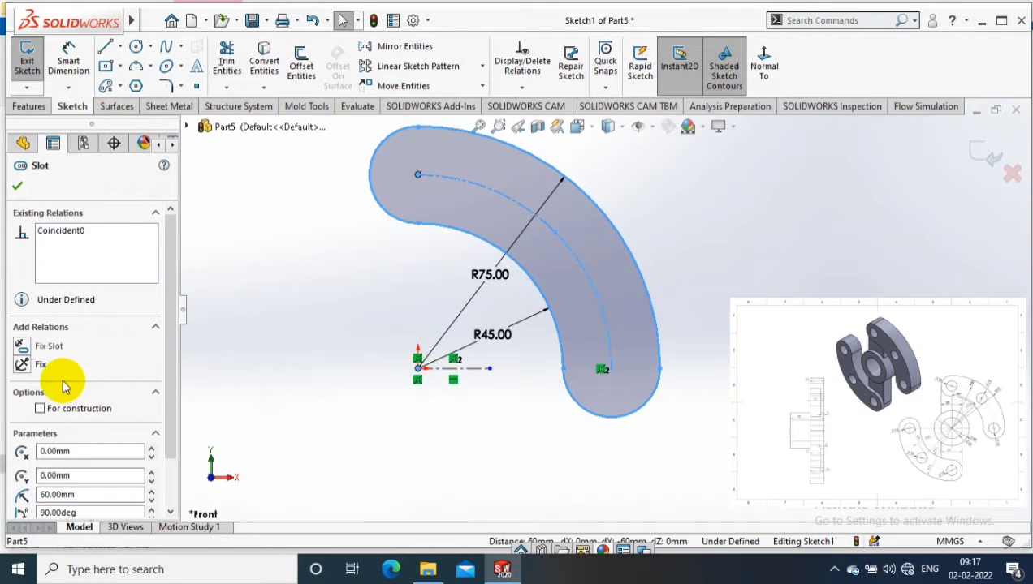
pyautogui.click(17, 185)
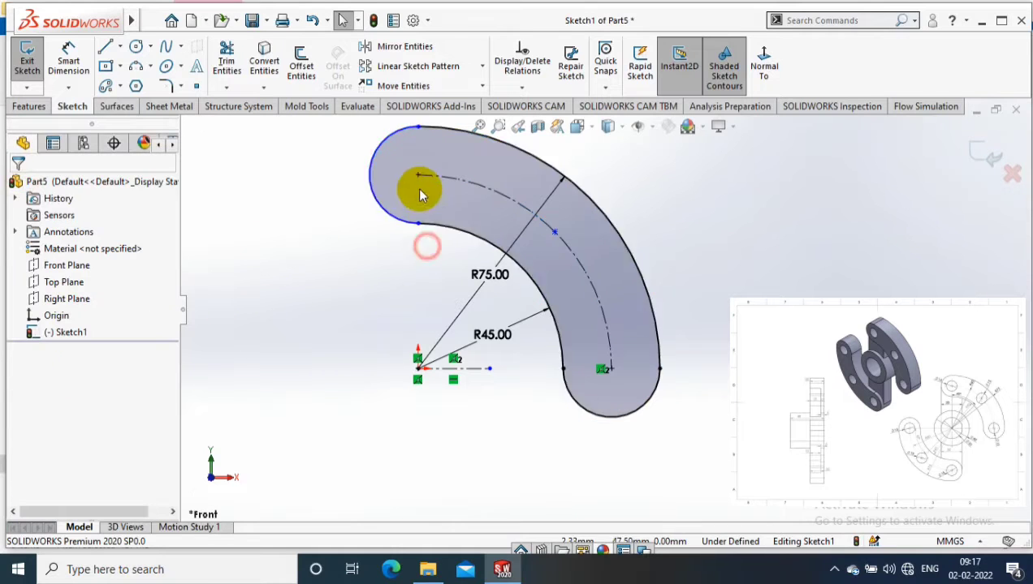
pyautogui.click(417, 174)
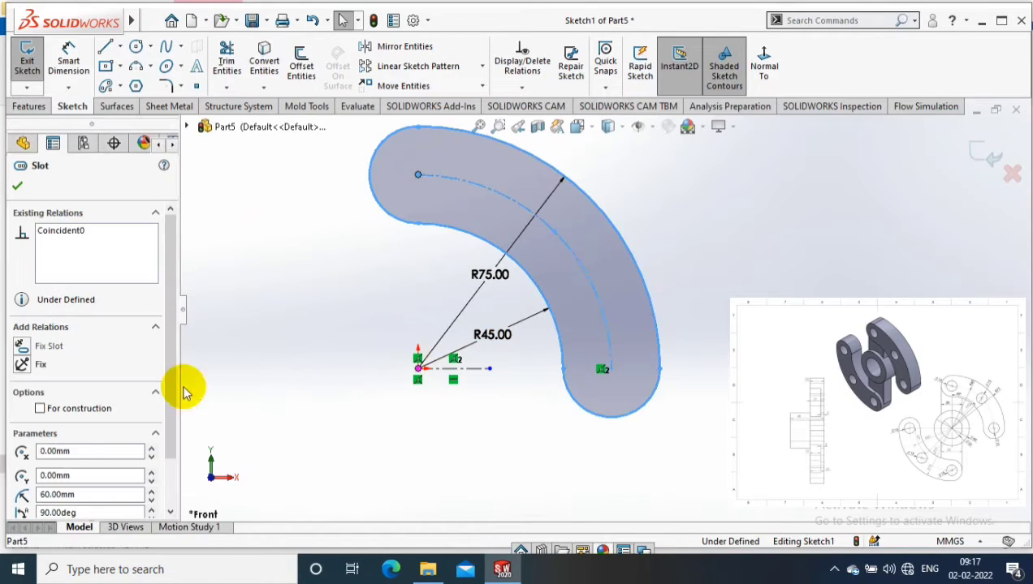
pyautogui.click(295, 220)
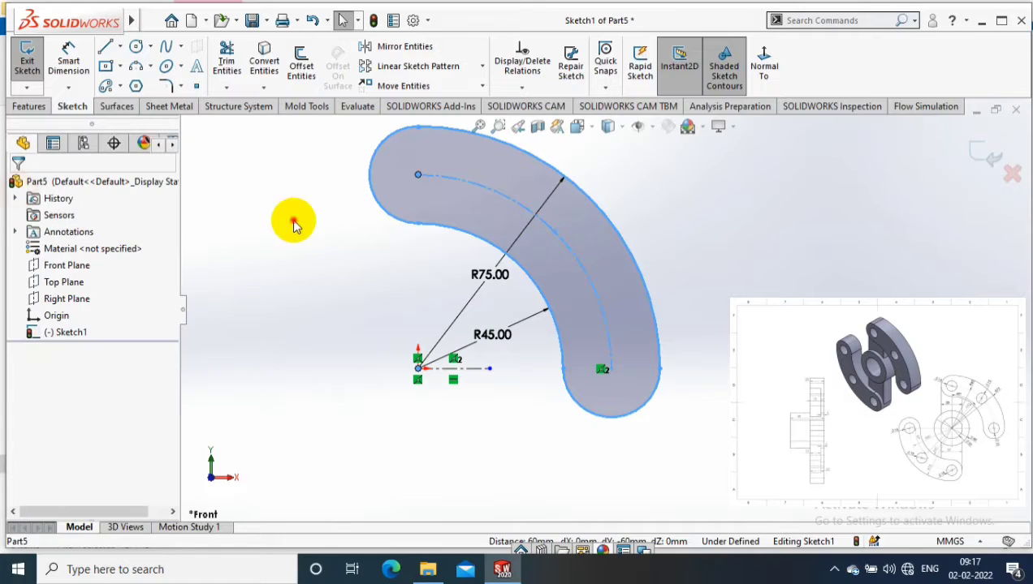
pyautogui.click(119, 46)
pyautogui.click(136, 91)
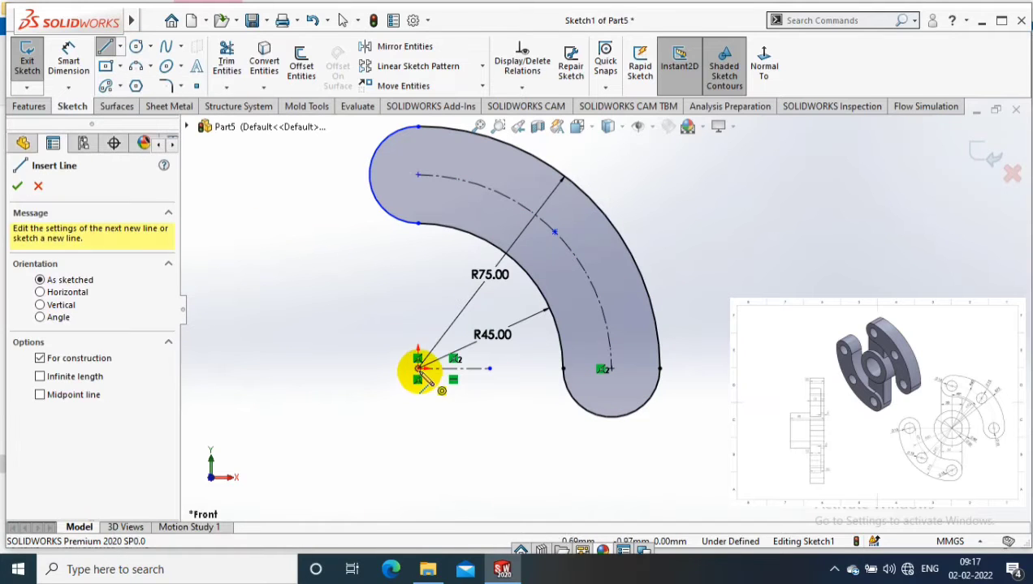
pyautogui.click(417, 368)
pyautogui.click(417, 289)
pyautogui.press('Escape')
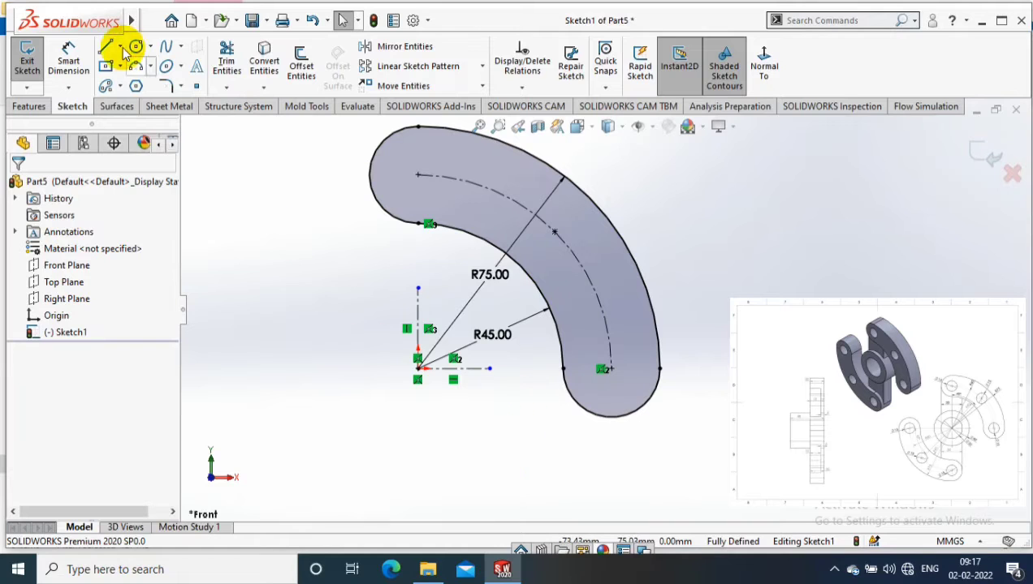
pyautogui.click(119, 46)
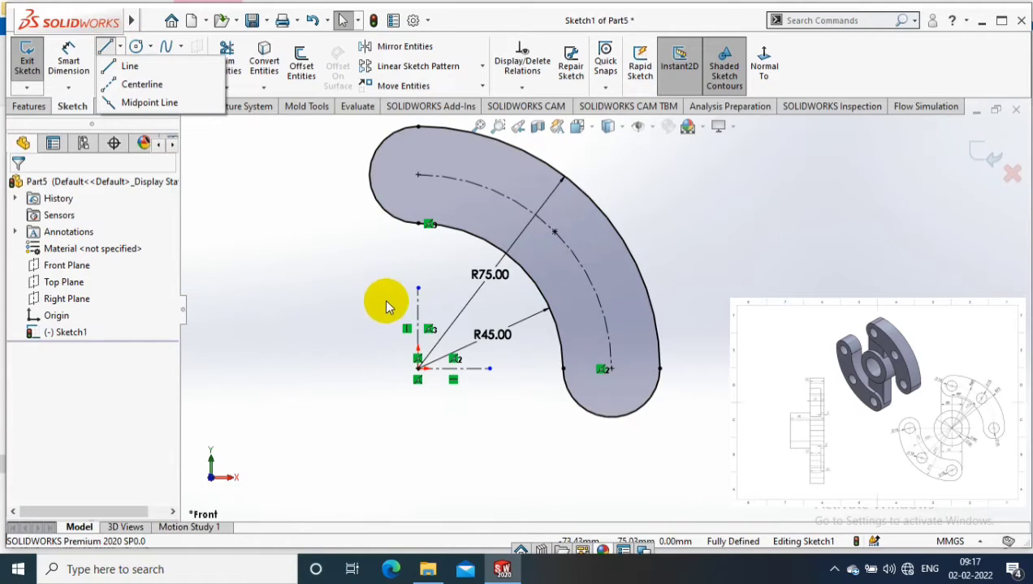
# Draw hole circles at the slot's upper end, lower end and middle
pyautogui.click(136, 47)
pyautogui.scroll(-2, 668, 207)
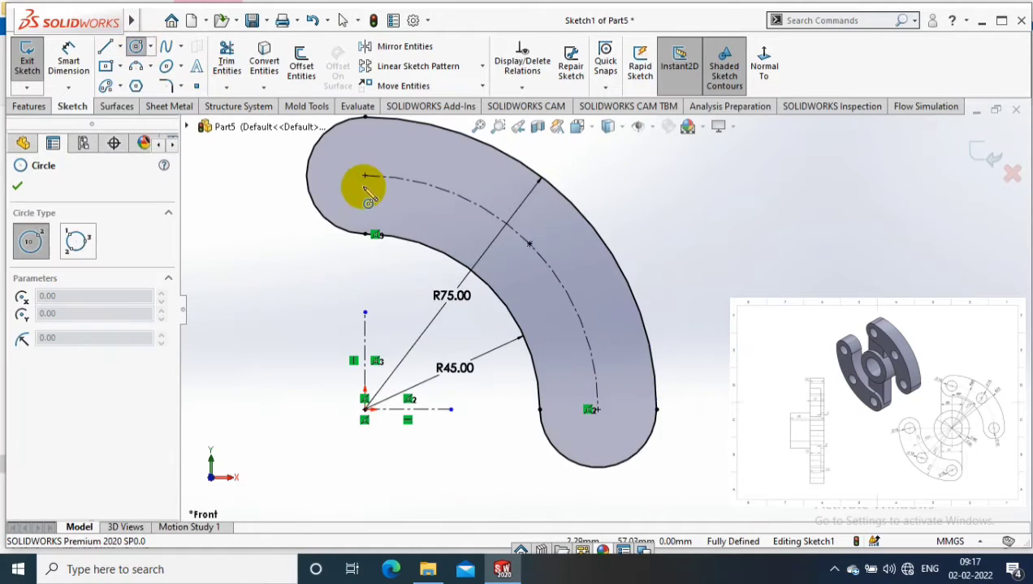
pyautogui.moveTo(364, 177); pyautogui.dragTo(399, 177)
pyautogui.moveTo(598, 409); pyautogui.dragTo(617, 446)
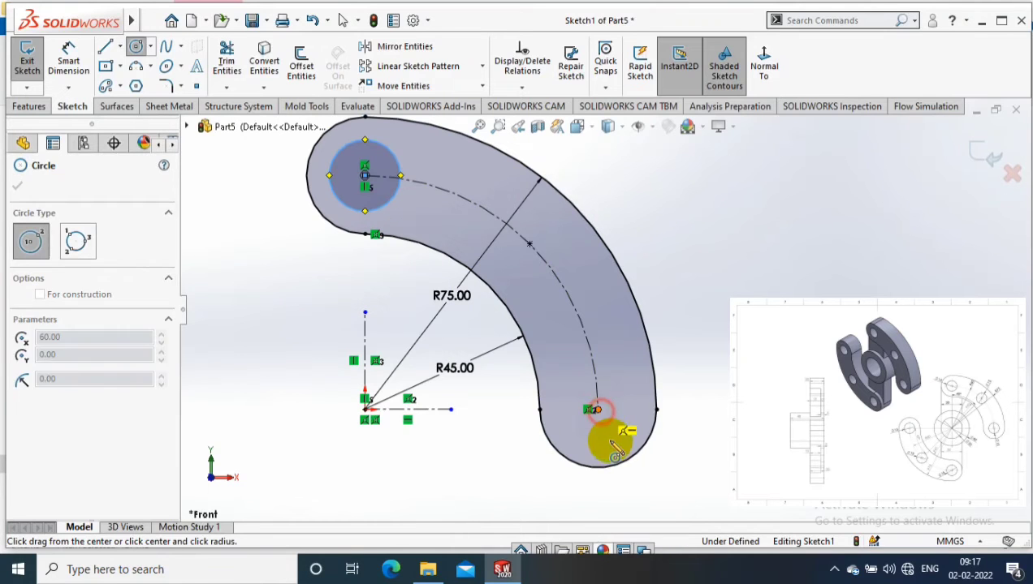
pyautogui.moveTo(529, 243); pyautogui.dragTo(552, 258)
# Dimension the middle hole Ø15 and make all three holes Equal
pyautogui.click(553, 251)
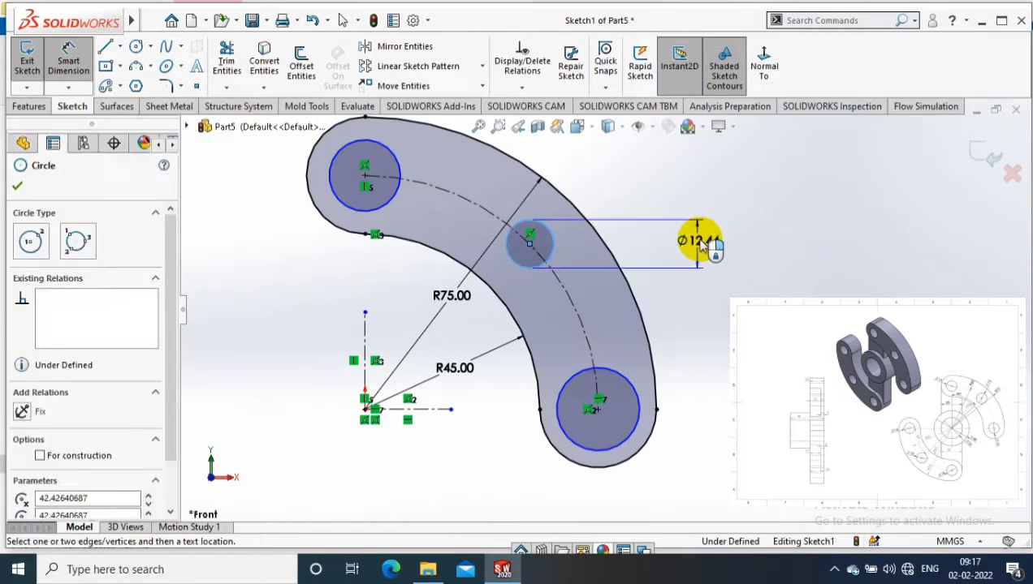
pyautogui.click(703, 239)
pyautogui.write('15')
pyautogui.press('Return')
pyautogui.press('Escape')
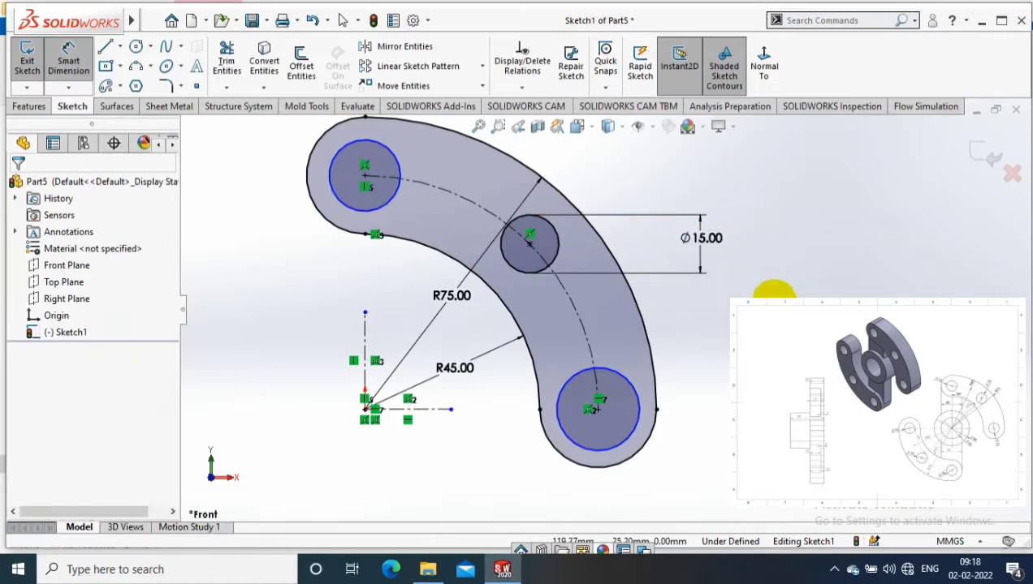
pyautogui.click(552, 242)
pyautogui.keyDown('ctrl'); pyautogui.click(629, 386); pyautogui.keyUp('ctrl')
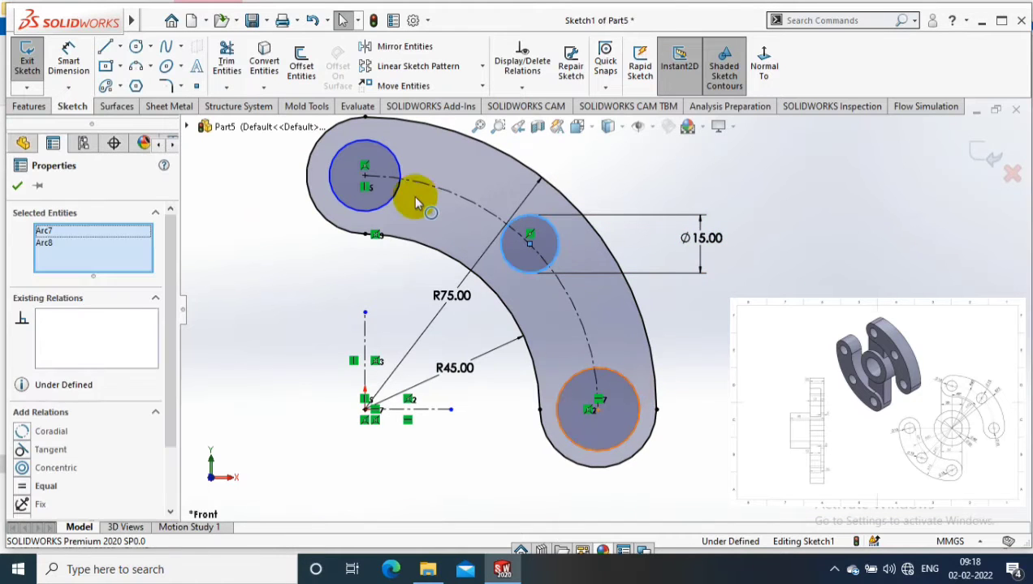
pyautogui.keyDown('ctrl'); pyautogui.click(394, 201); pyautogui.keyUp('ctrl')
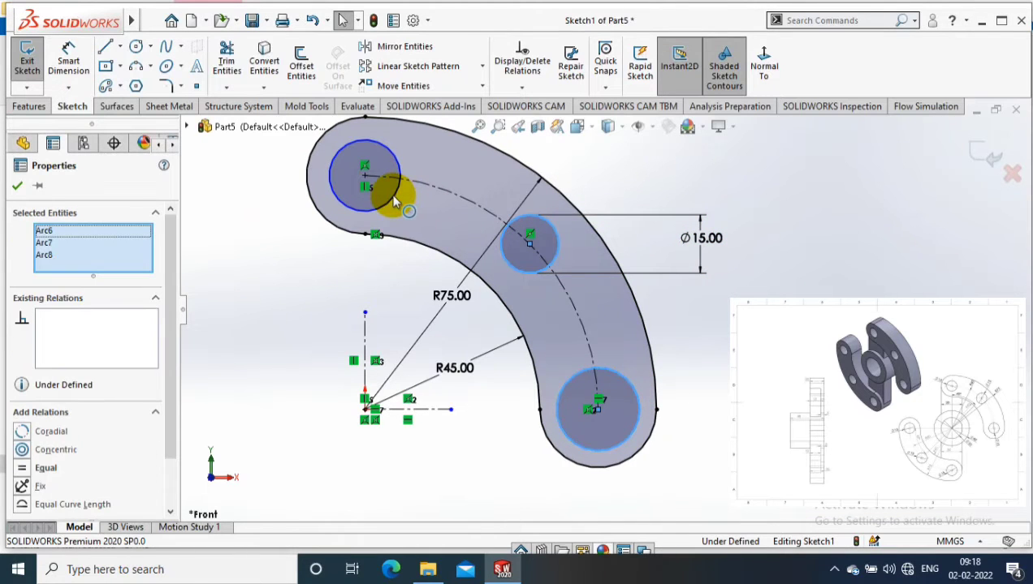
pyautogui.click(22, 468)
pyautogui.click(17, 185)
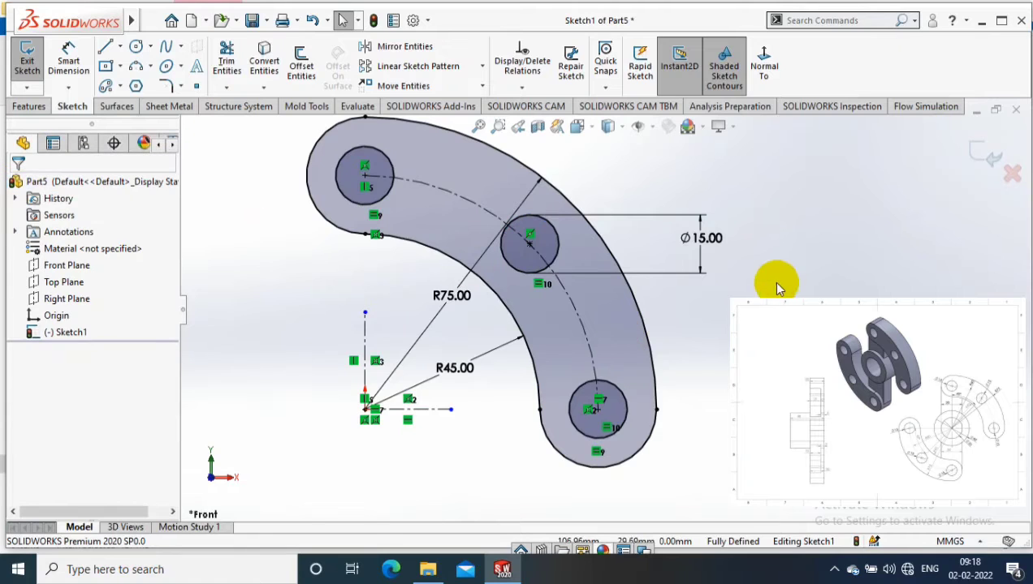
pyautogui.scroll(2, 609, 317)
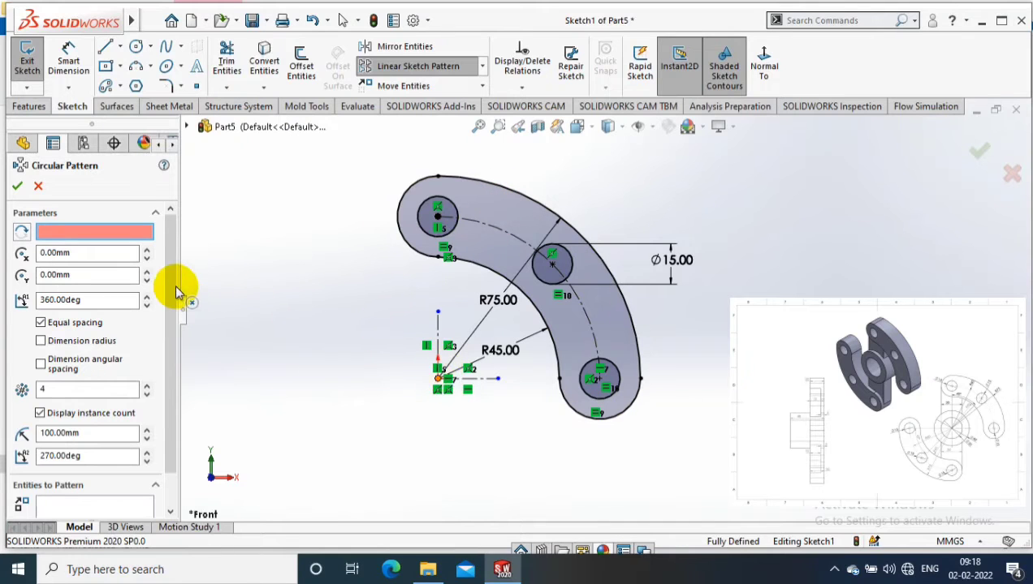
# Set the circular pattern to 2 instances, add the three hole circles, and accept it
pyautogui.doubleClick(57, 390)
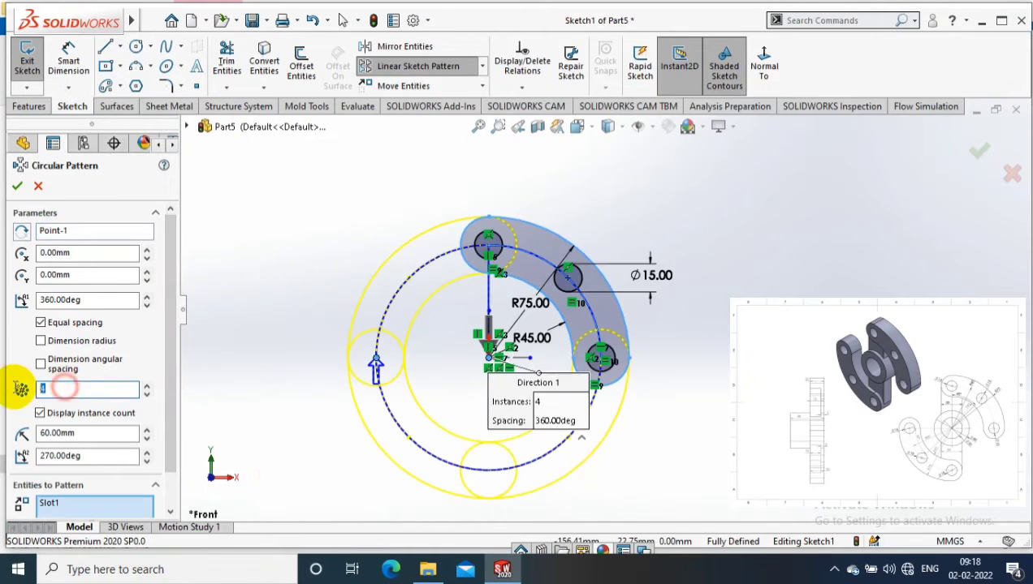
pyautogui.write('2')
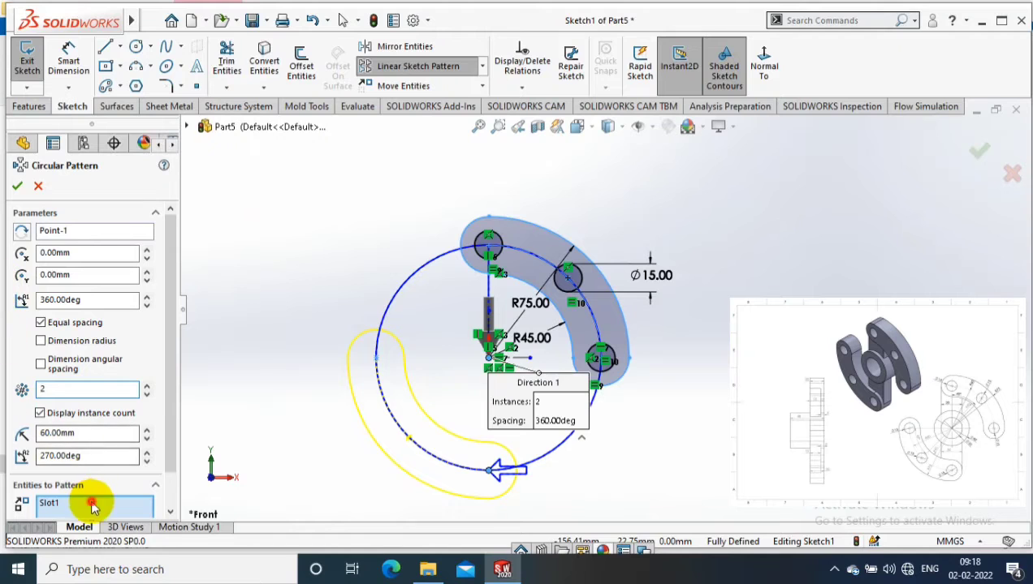
pyautogui.click(90, 503)
pyautogui.click(491, 262)
pyautogui.click(577, 287)
pyautogui.click(611, 353)
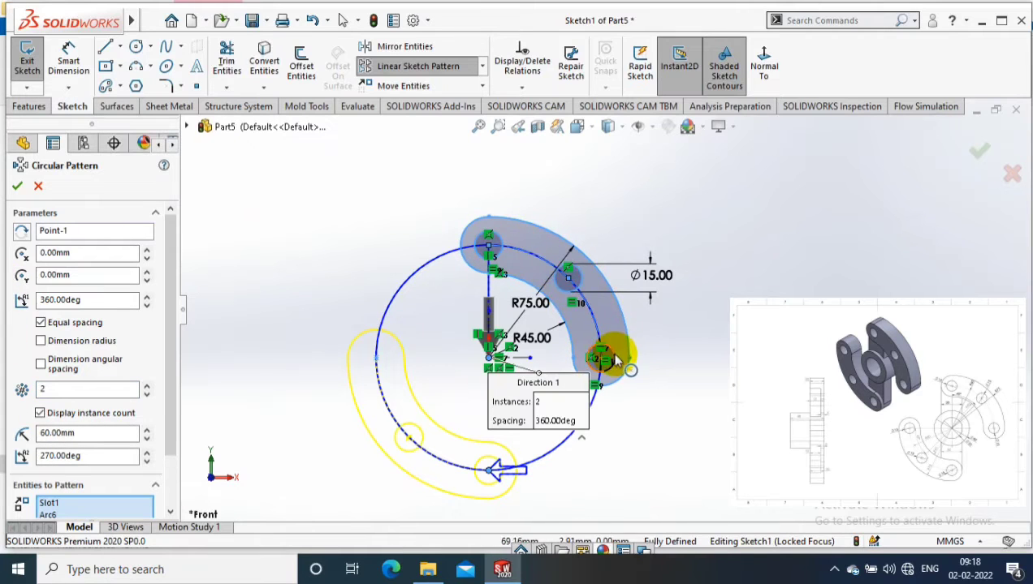
pyautogui.click(17, 186)
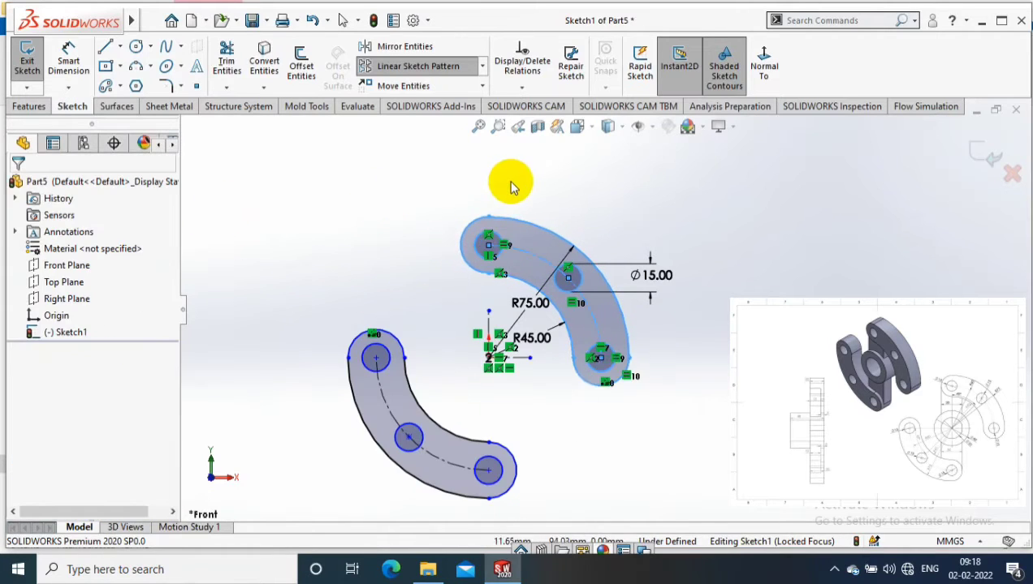
# Draw a left and a right vertical line connecting the upper arm to the lower arm
pyautogui.click(104, 46)
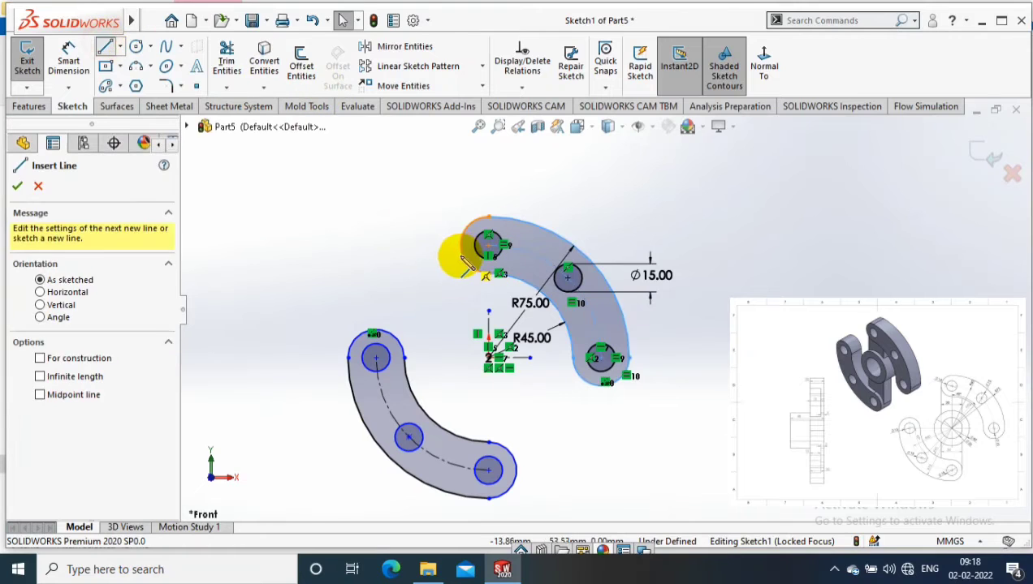
pyautogui.click(460, 244)
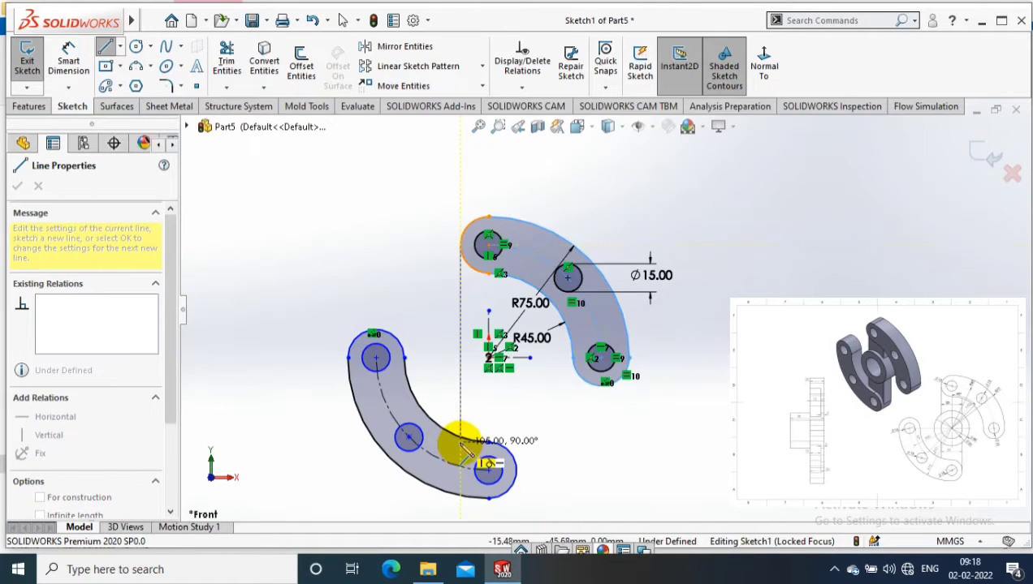
pyautogui.click(460, 438)
pyautogui.press('Escape')
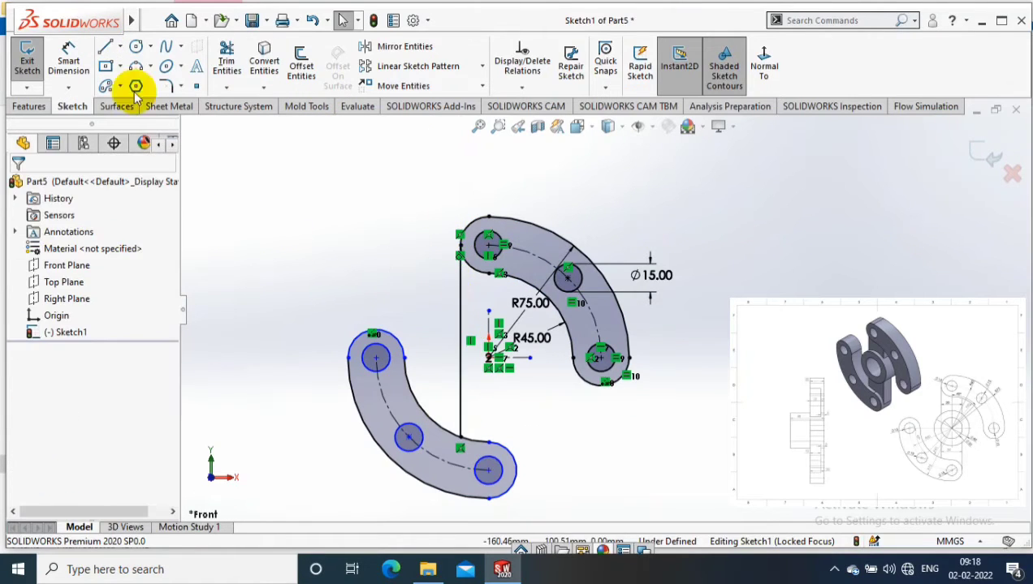
pyautogui.click(104, 46)
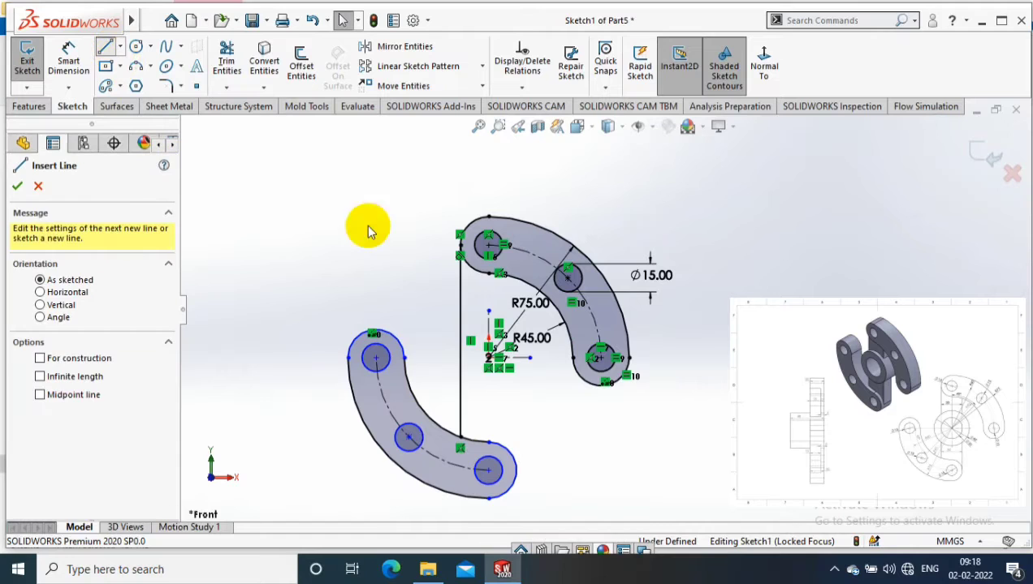
pyautogui.click(517, 471)
pyautogui.click(516, 268)
pyautogui.press('Escape')
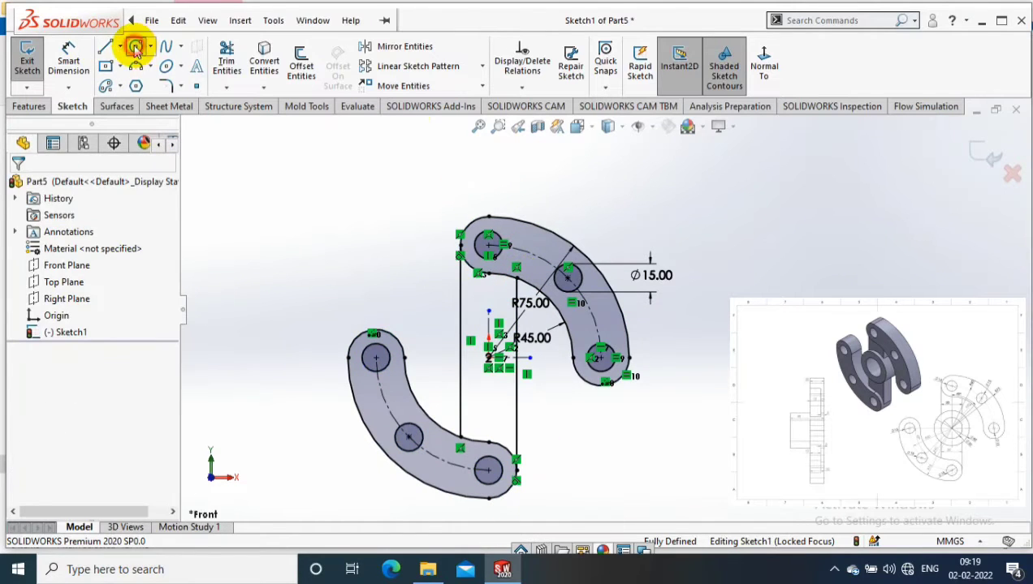
pyautogui.click(135, 47)
# Draw two concentric circles centred on the origin
pyautogui.click(489, 357)
pyautogui.click(530, 410)
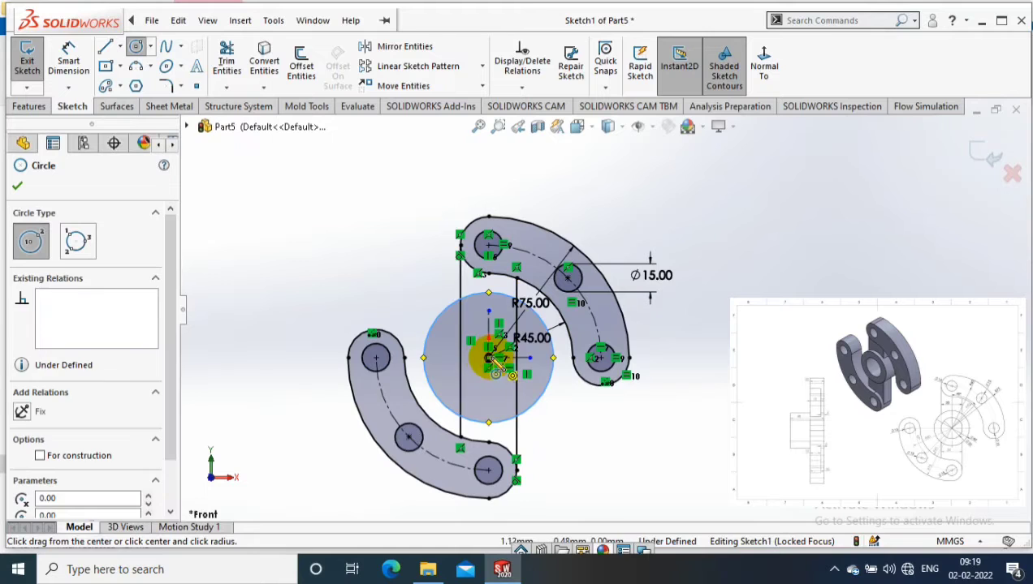
pyautogui.click(489, 357)
pyautogui.click(503, 398)
# Dimension the inner hub circle Ø30 and the outer hub circle Ø50
pyautogui.click(68, 61)
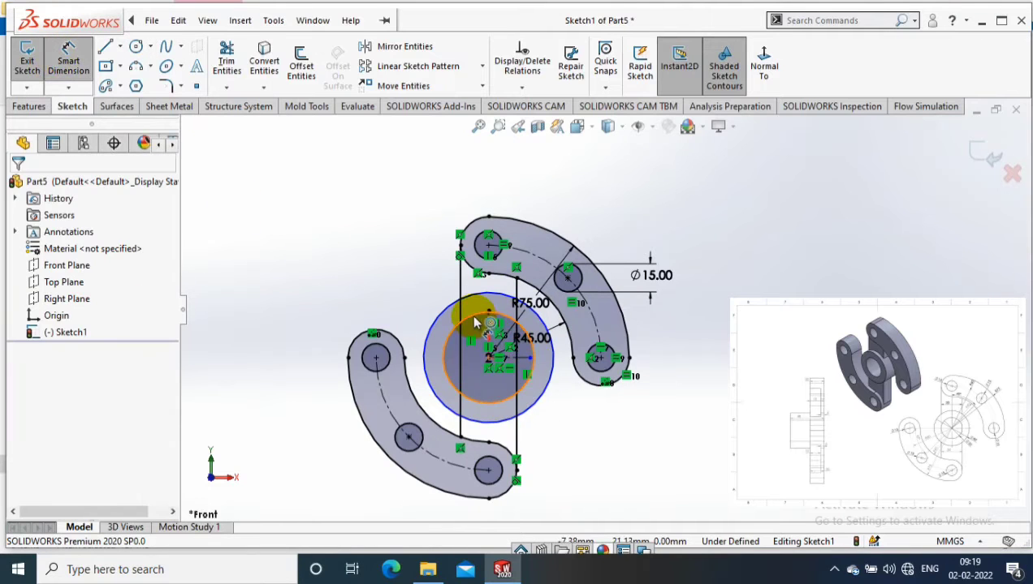
pyautogui.click(466, 297)
pyautogui.click(395, 268)
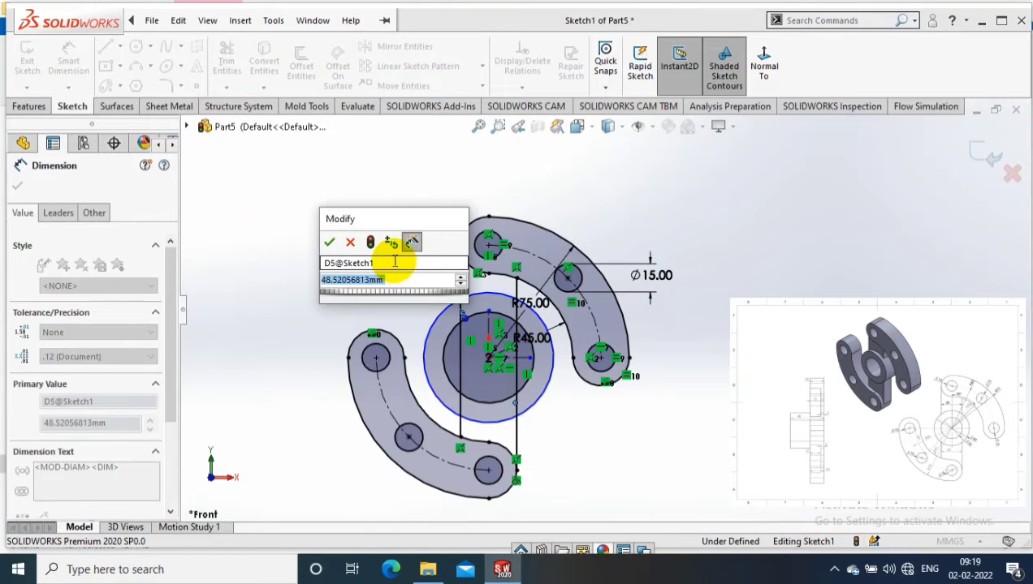
pyautogui.write('30')
pyautogui.press('Return')
pyautogui.click(427, 379)
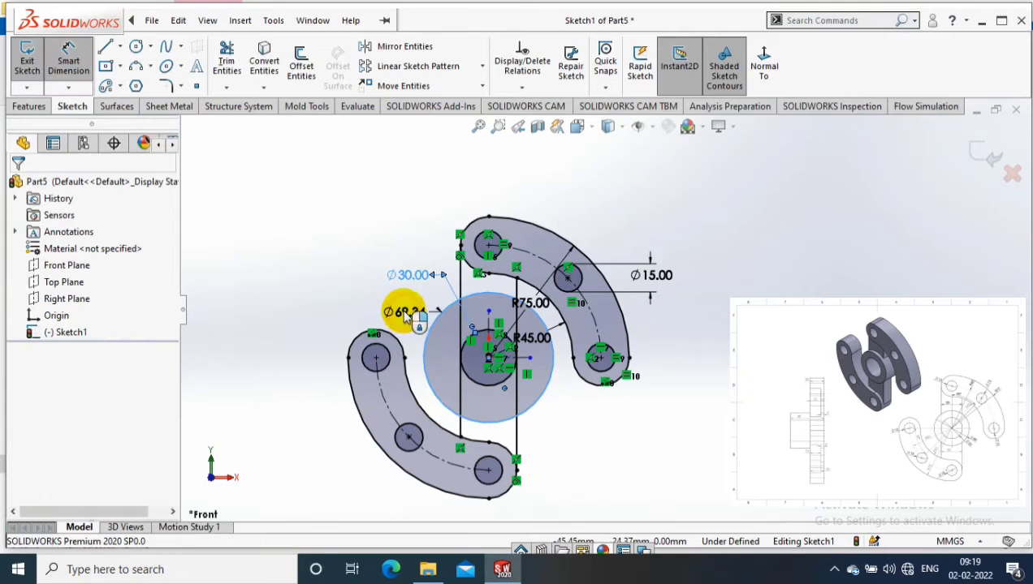
pyautogui.click(405, 313)
pyautogui.write('50')
pyautogui.press('Return')
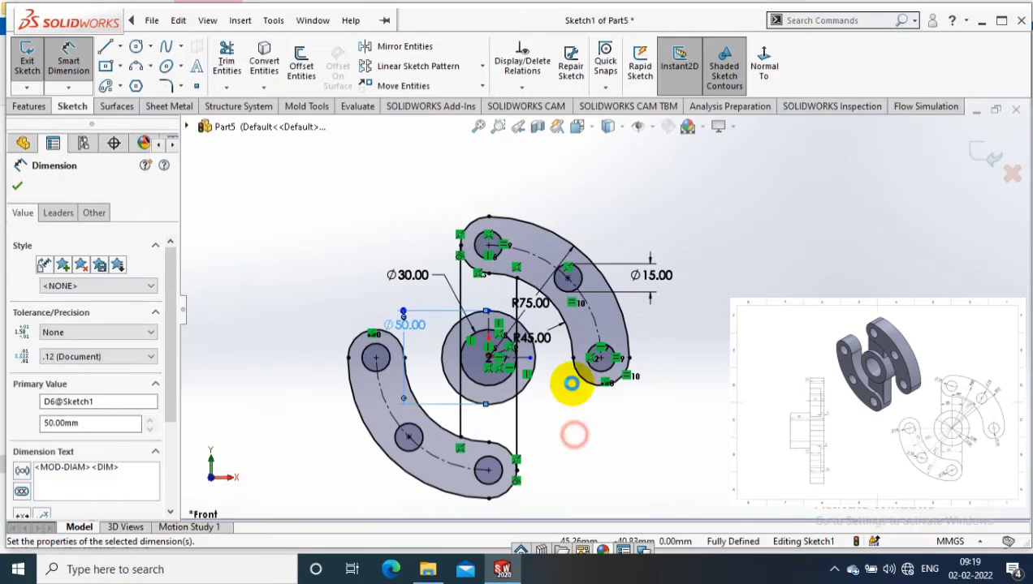
pyautogui.click(227, 81)
# Trim the connecting lines back at the Ø50 hub circle and exit Sketch1
pyautogui.scroll(-3, 528, 381)
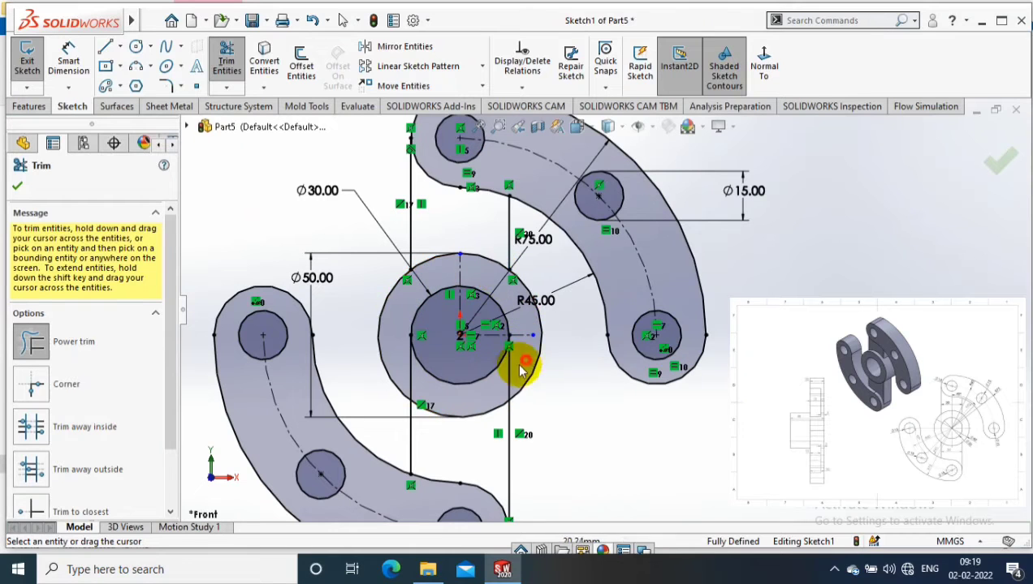
pyautogui.moveTo(520, 361); pyautogui.dragTo(402, 383)
pyautogui.scroll(2, 651, 397)
pyautogui.scroll(1, 633, 365)
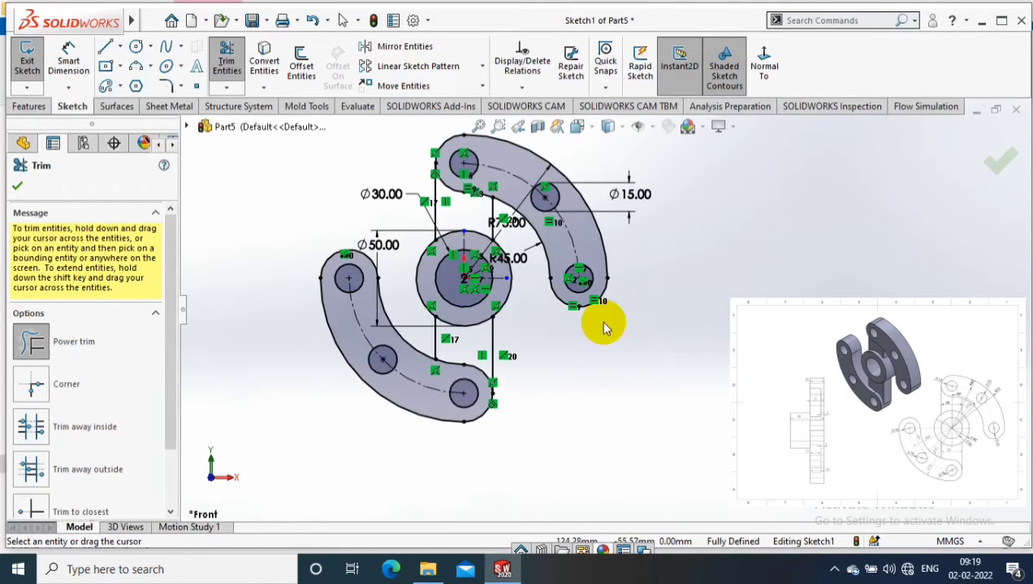
pyautogui.click(17, 186)
pyautogui.click(25, 54)
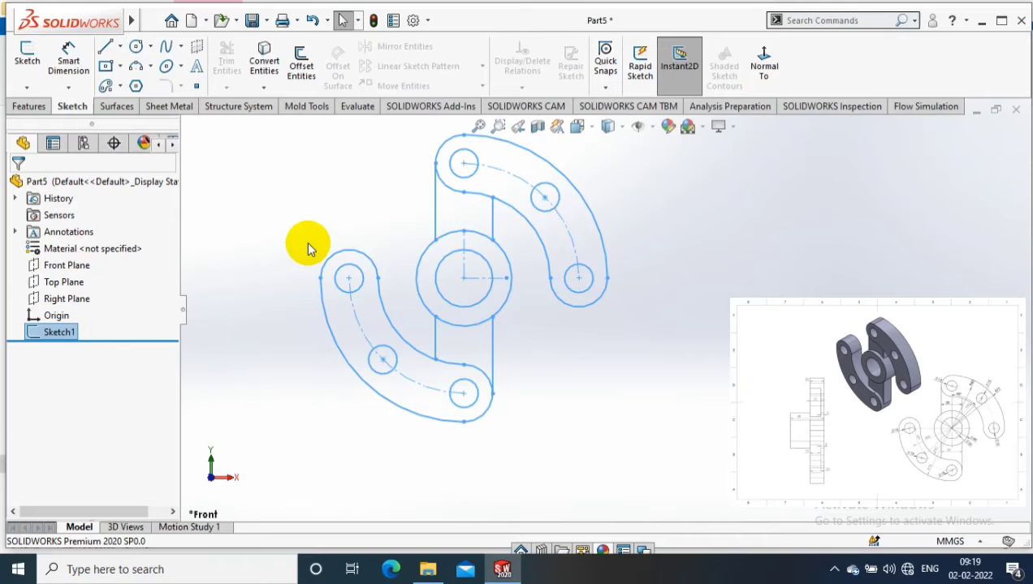
# Start an Extruded Boss/Base and select both holed arm regions as contours
pyautogui.click(294, 214)
pyautogui.click(29, 107)
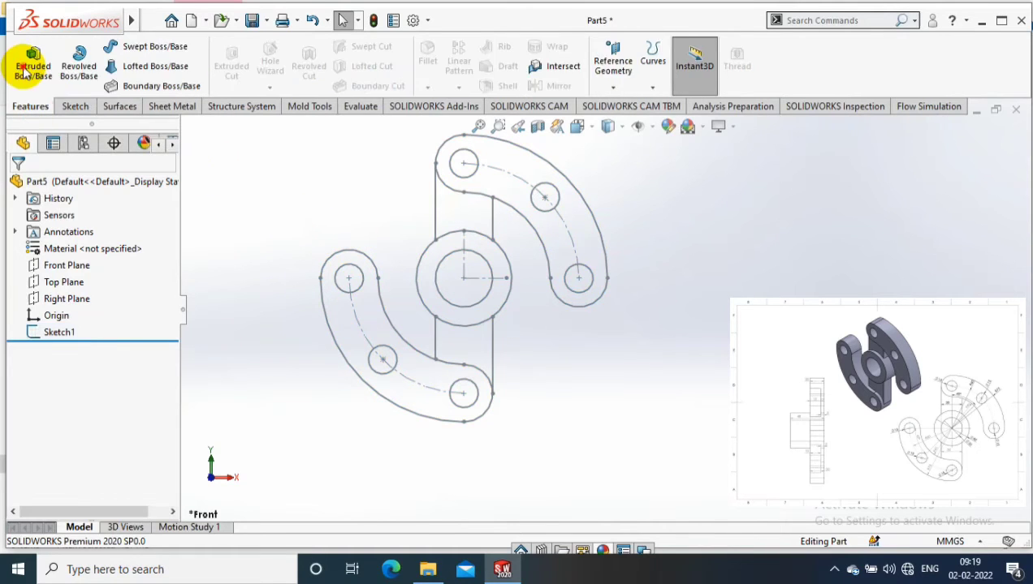
pyautogui.click(31, 65)
pyautogui.click(533, 152)
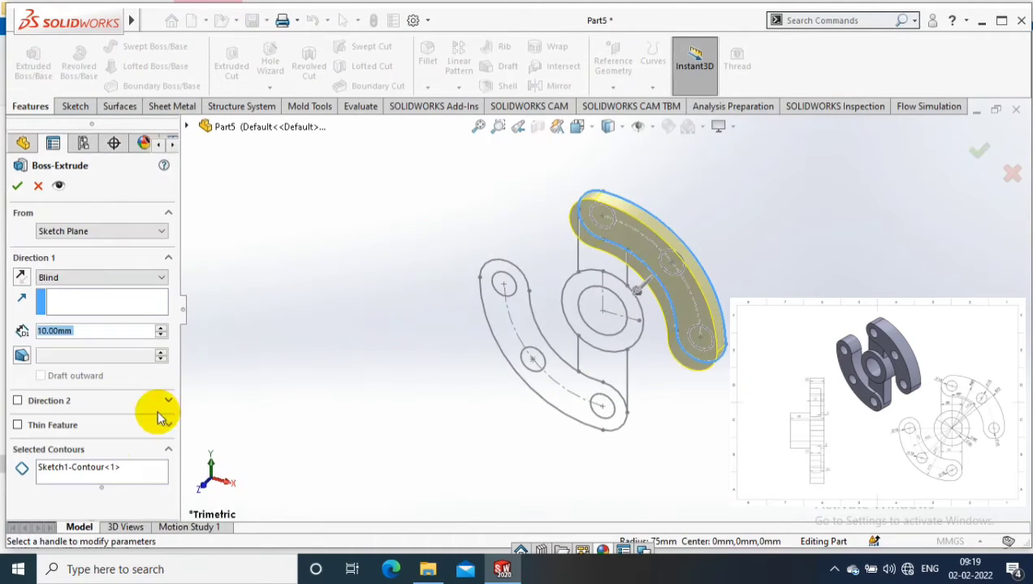
pyautogui.click(144, 473)
pyautogui.click(640, 252)
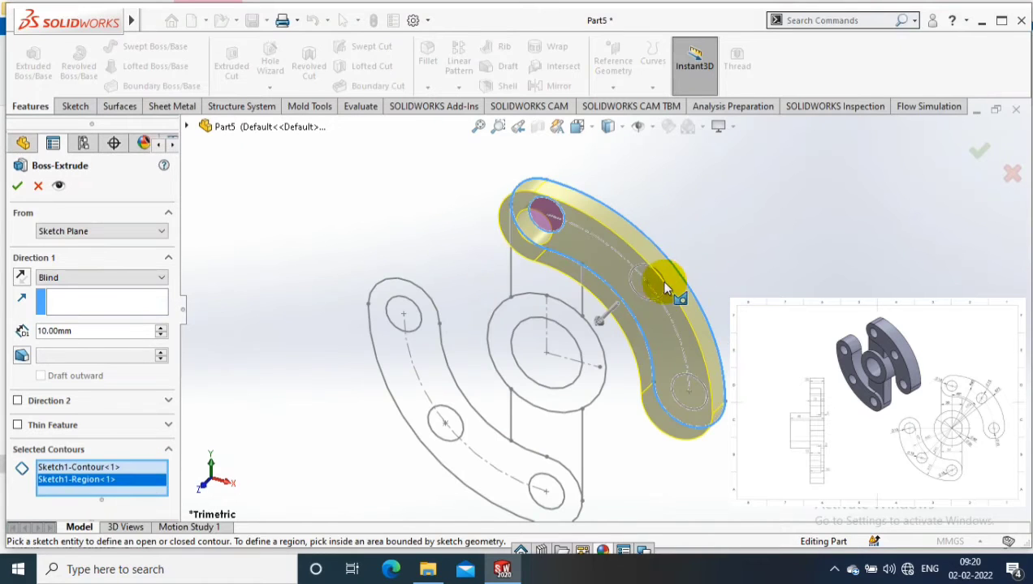
pyautogui.click(651, 282)
pyautogui.click(689, 391)
pyautogui.click(570, 450)
pyautogui.click(526, 472)
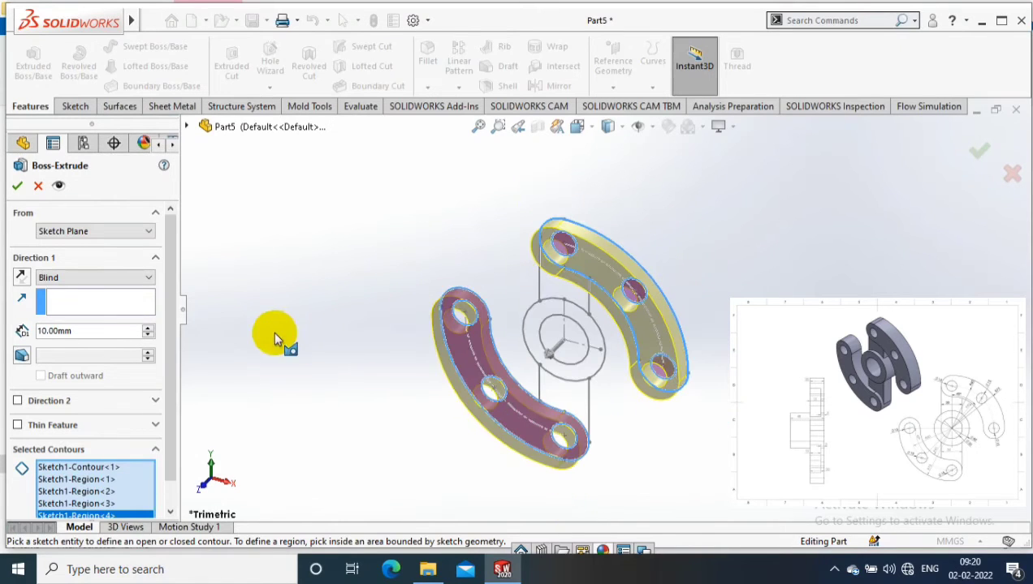
# Give the extrusion a 20 mm blind depth, accept it, and orbit to view the arms
pyautogui.write('20')
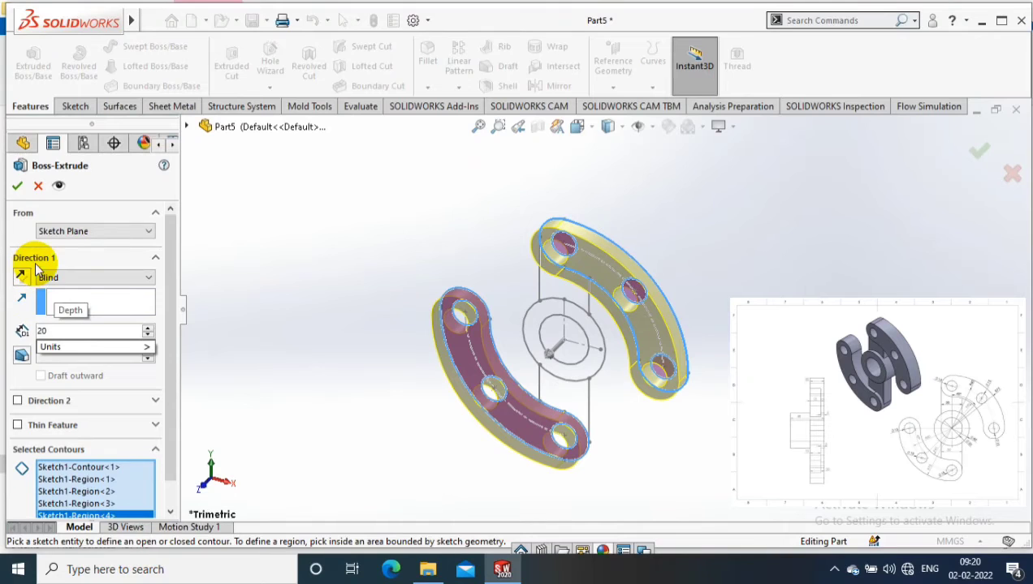
pyautogui.press('Return')
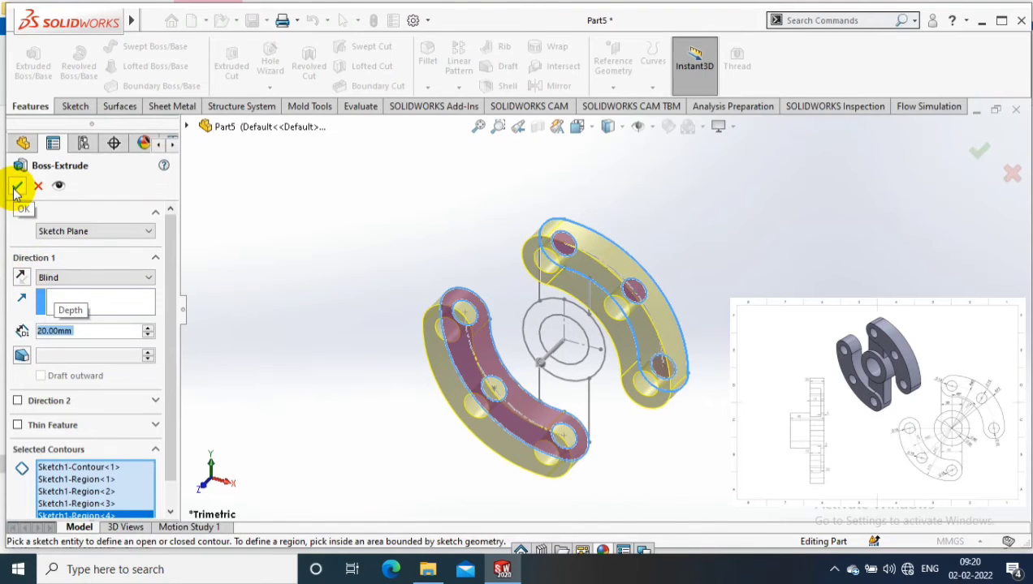
pyautogui.click(16, 188)
pyautogui.moveTo(284, 207); pyautogui.dragTo(367, 198, button='middle')
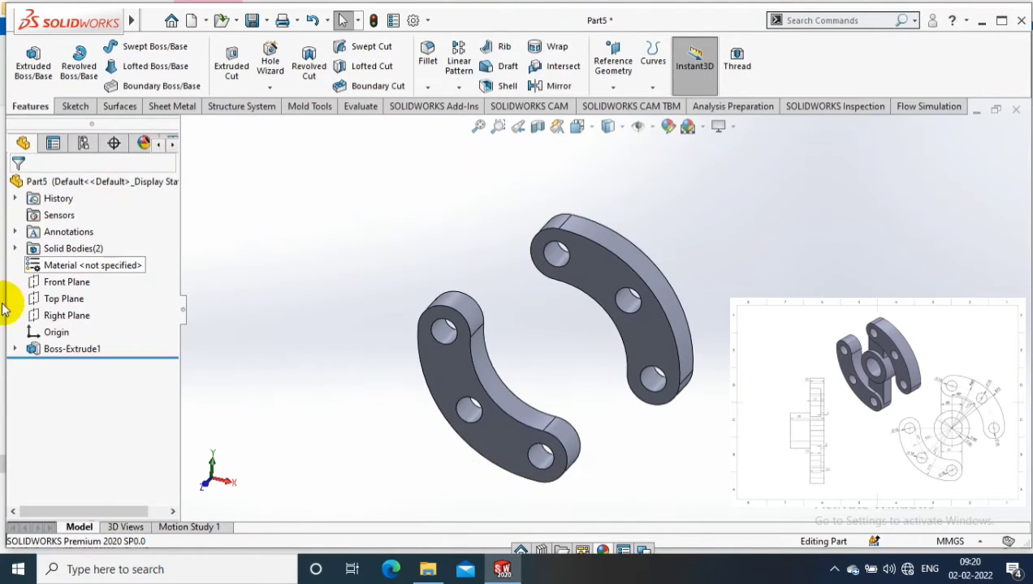
# Show Sketch1 beneath the first extrusion so its regions can be reused
pyautogui.click(14, 350)
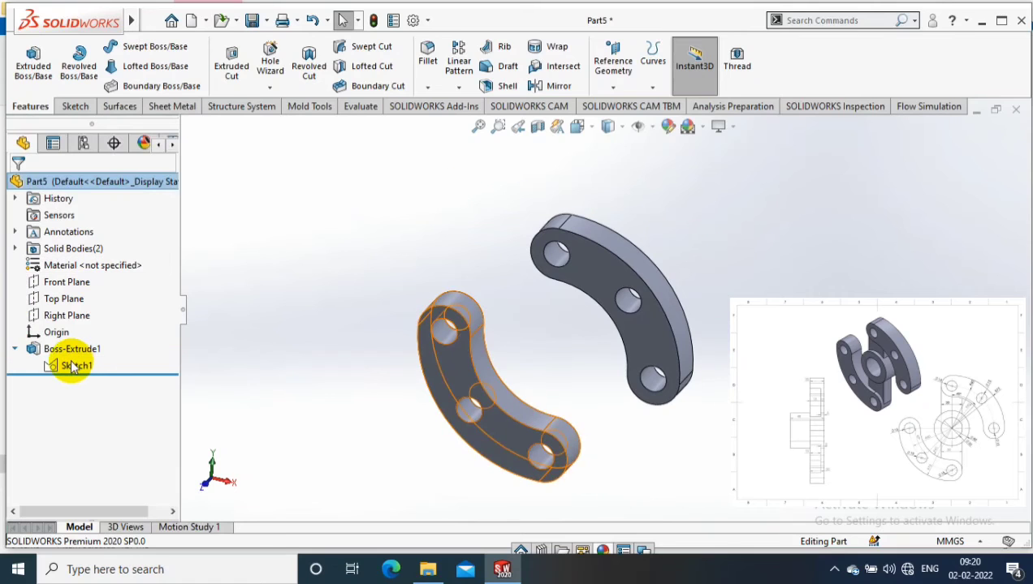
pyautogui.click(64, 364)
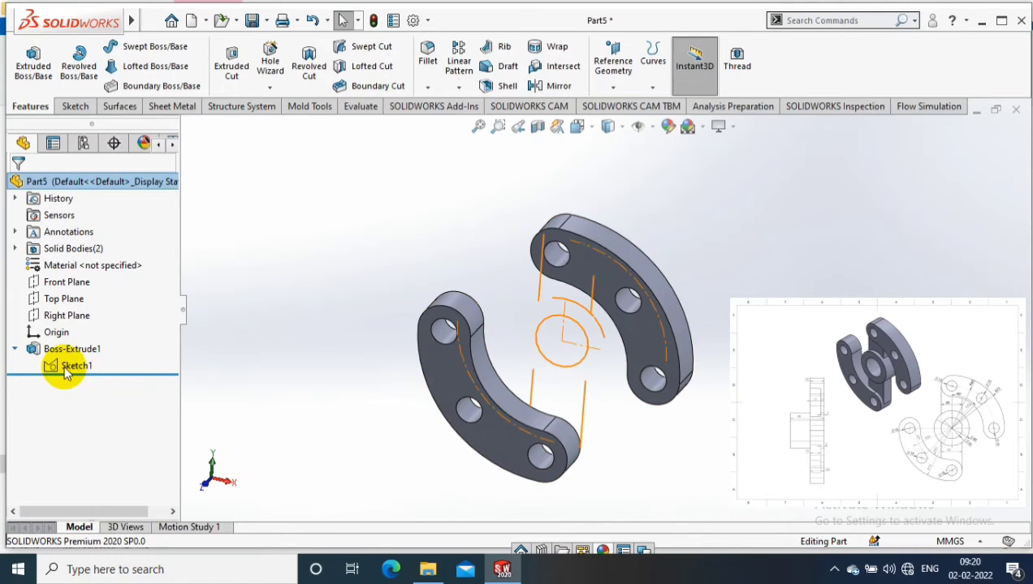
pyautogui.rightClick(64, 363)
pyautogui.click(76, 293)
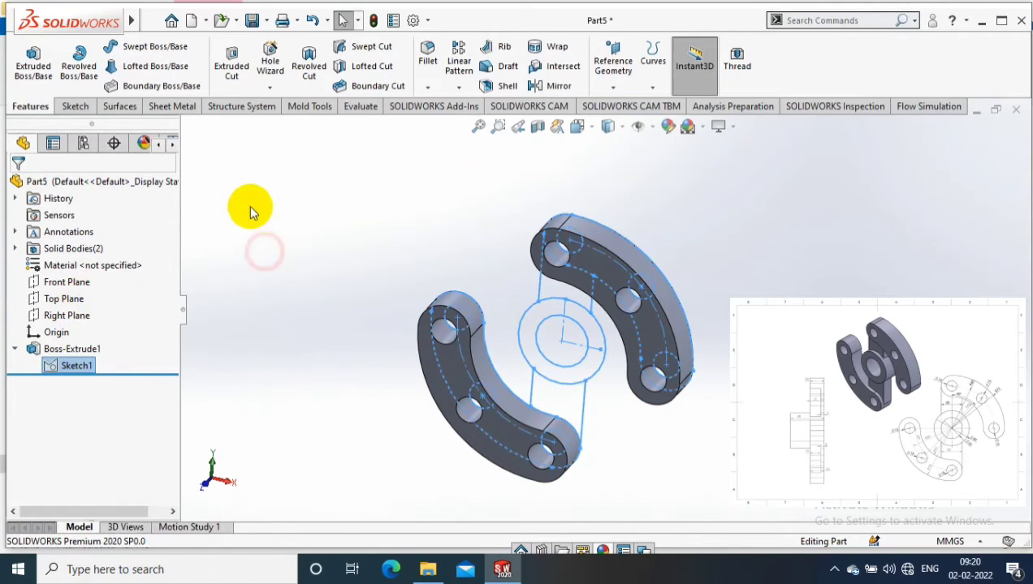
# Extrude the upper and lower web regions 15 mm as solid bosses, with Thin Feature off
pyautogui.click(33, 63)
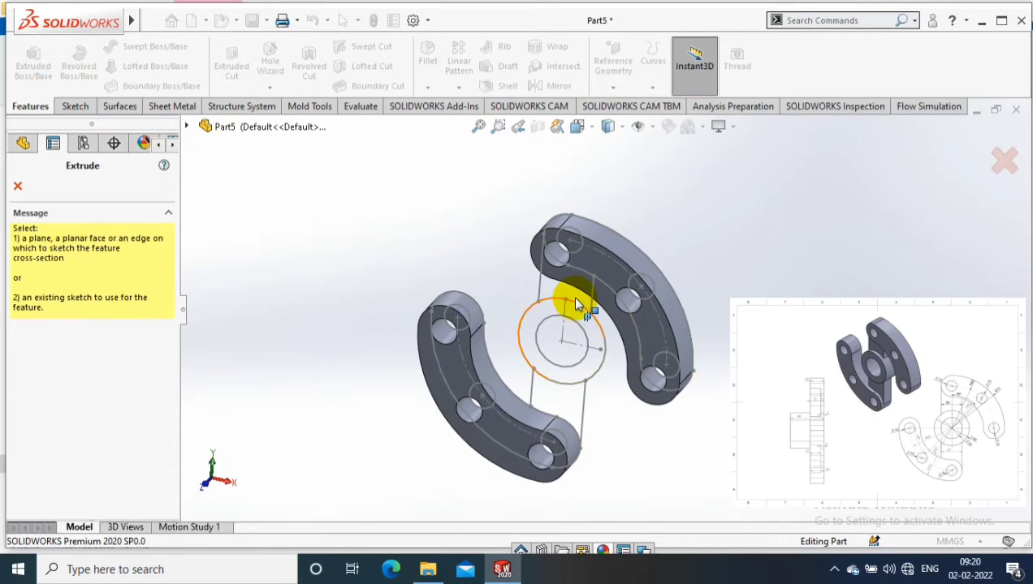
pyautogui.click(585, 397)
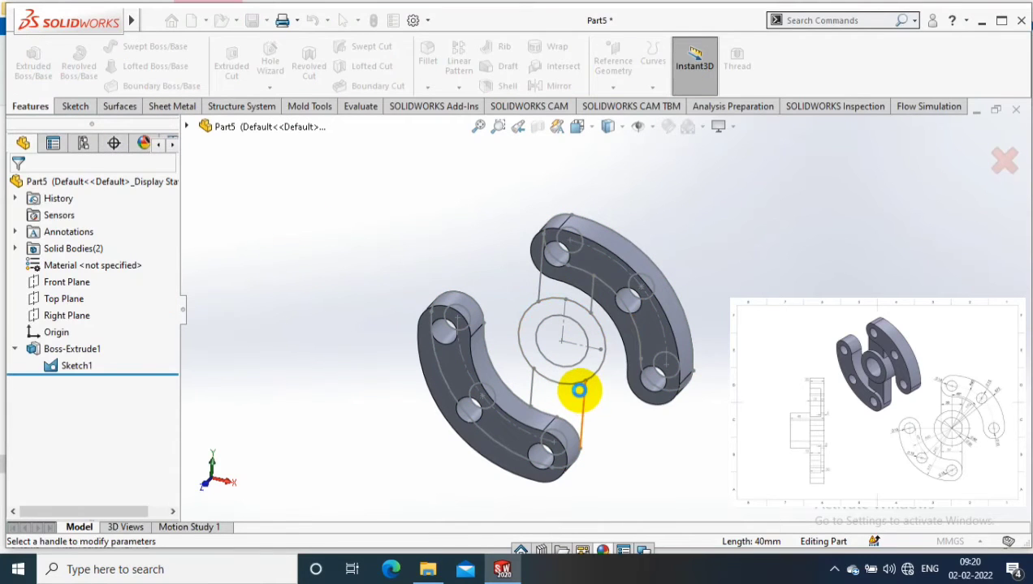
pyautogui.click(578, 391)
pyautogui.scroll(-2, 19, 381)
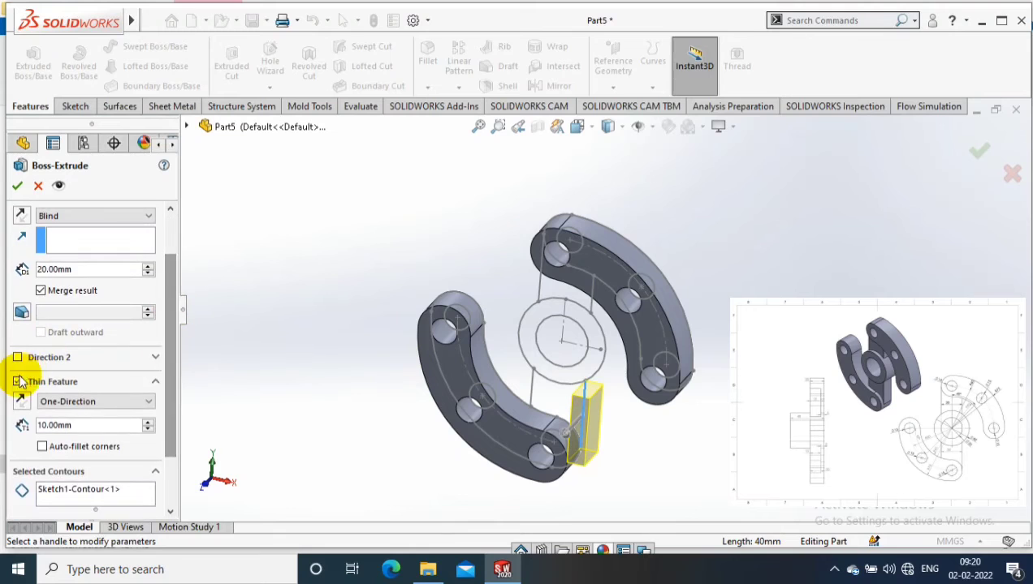
pyautogui.click(122, 491)
pyautogui.rightClick(115, 427)
pyautogui.click(166, 436)
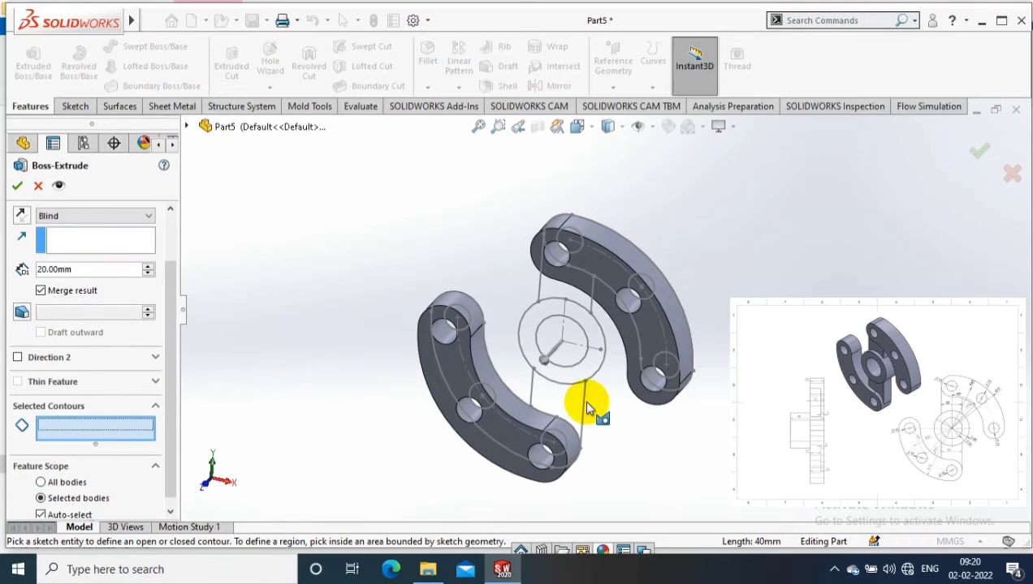
pyautogui.click(588, 408)
pyautogui.click(580, 314)
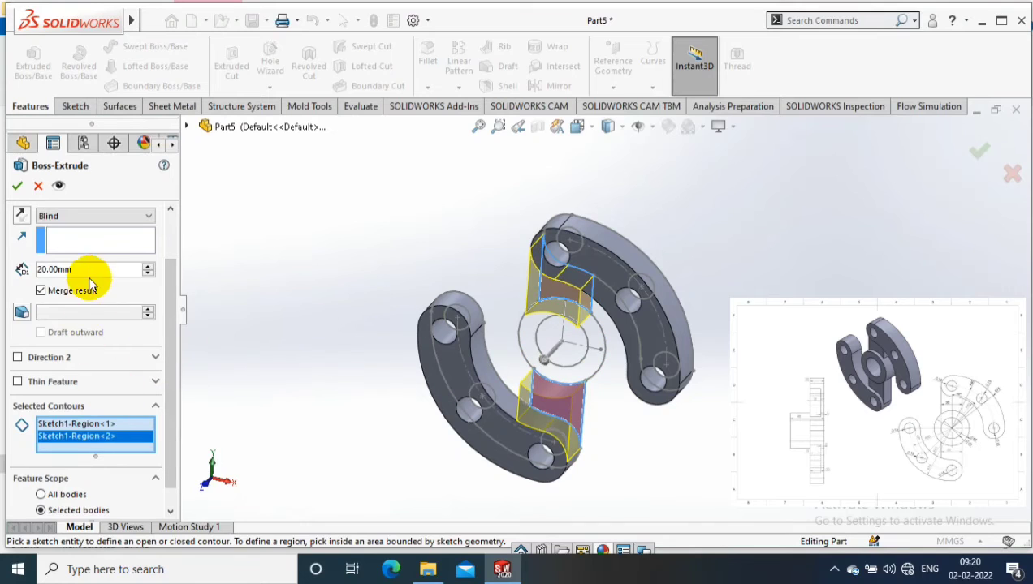
pyautogui.write('15')
pyautogui.press('Return')
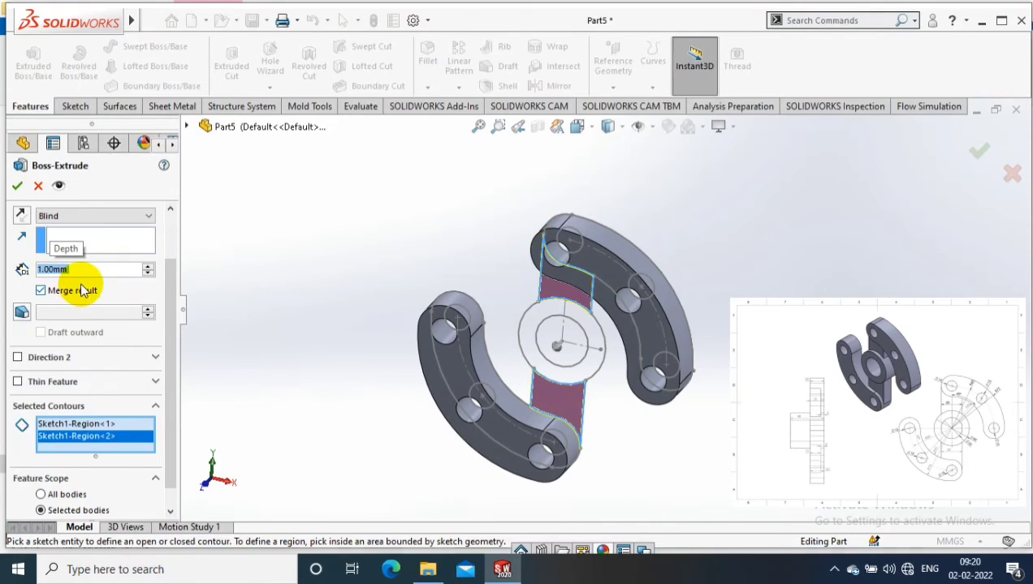
pyautogui.press('Return')
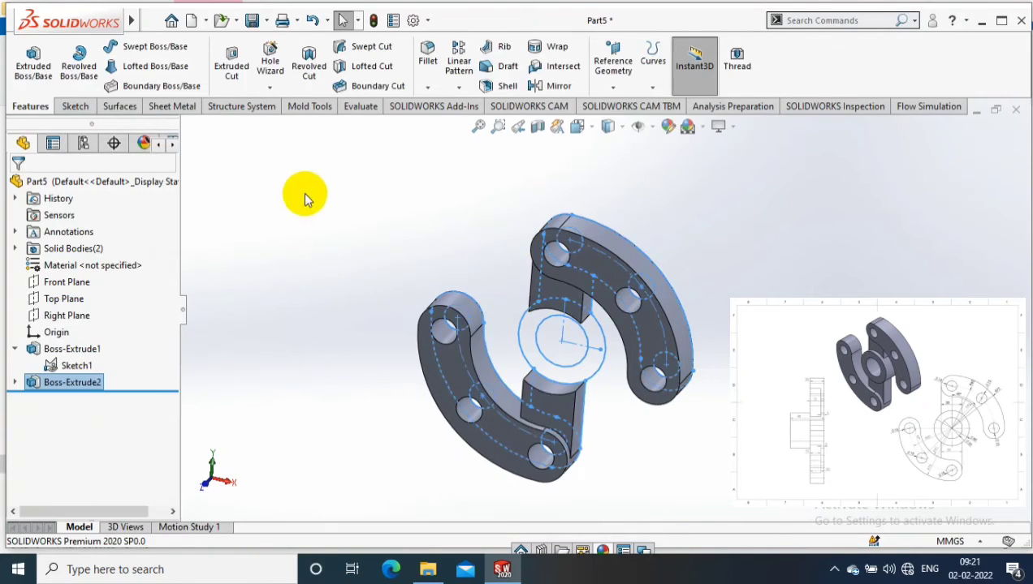
# Boss-extrude the ring around the centre bore 40 mm blind, merging into one body
pyautogui.click(34, 58)
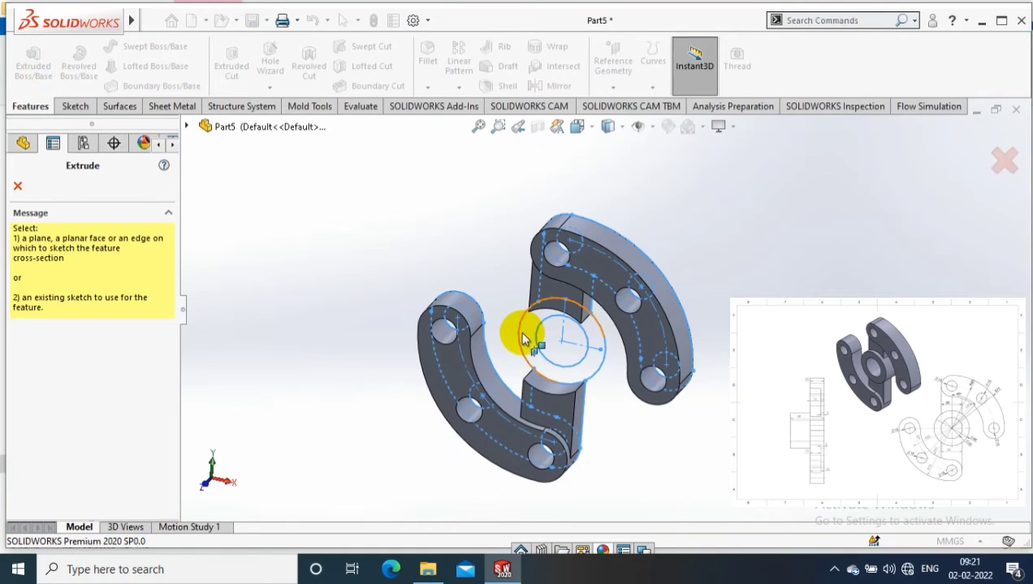
pyautogui.click(523, 340)
pyautogui.click(48, 497)
pyautogui.click(582, 353)
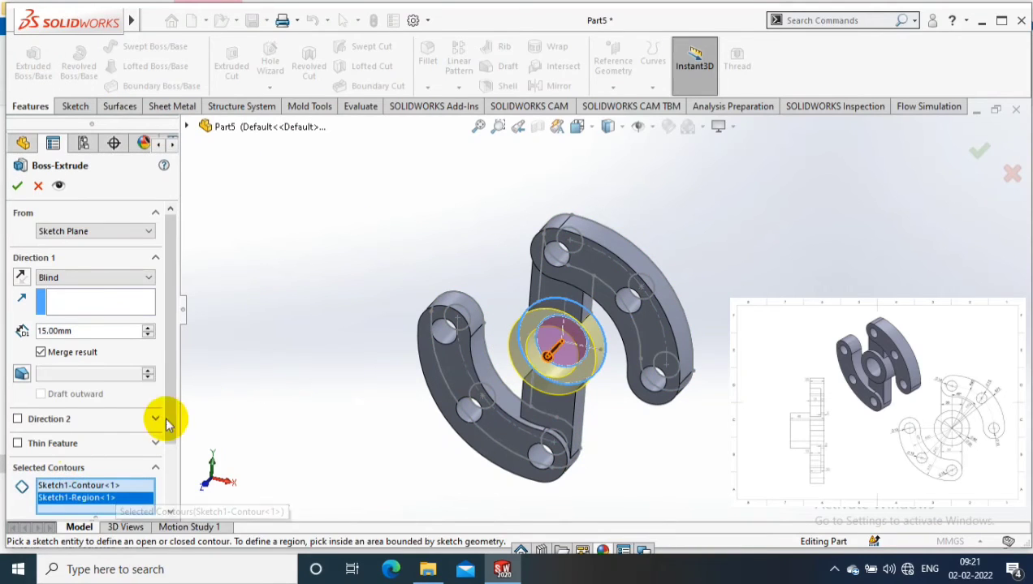
pyautogui.doubleClick(104, 330)
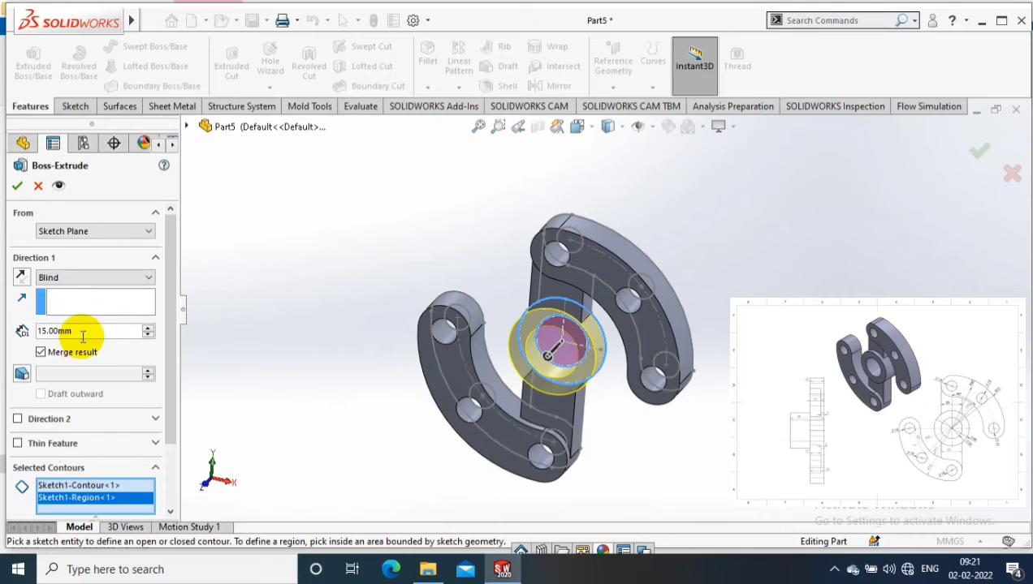
pyautogui.write('40')
pyautogui.press('Return')
pyautogui.moveTo(357, 245); pyautogui.dragTo(437, 216, button='middle')
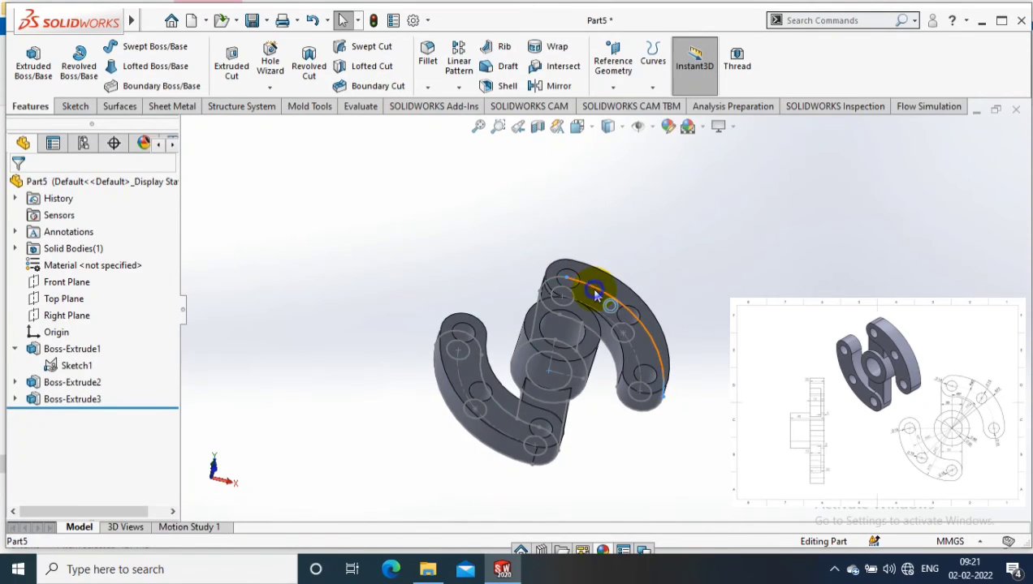
# Apply a pink appearance colour to the whole part from an arm face's context menu
pyautogui.rightClick(595, 294)
pyautogui.moveTo(646, 267)
pyautogui.mouseDown(button='middle')
pyautogui.moveTo(646, 385)
pyautogui.moveTo(604, 380)
pyautogui.moveTo(501, 462)
pyautogui.mouseUp(button='middle')
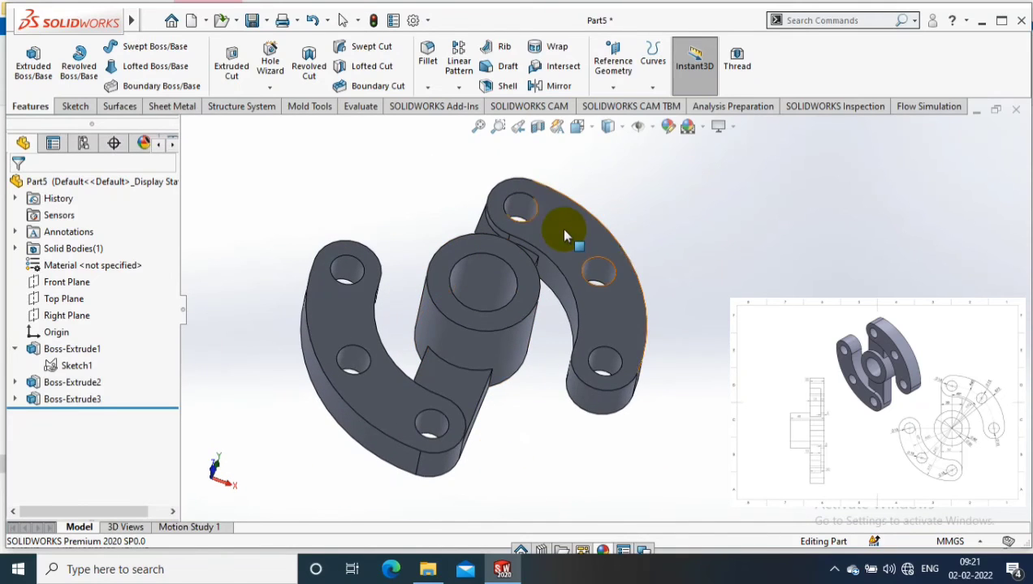
pyautogui.rightClick(561, 228)
pyautogui.click(716, 201)
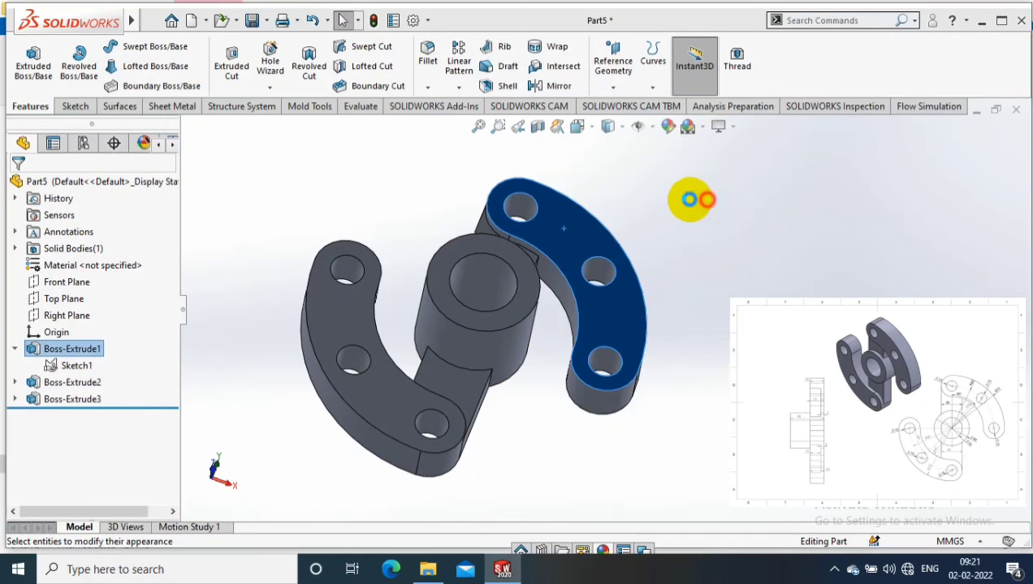
pyautogui.click(116, 499)
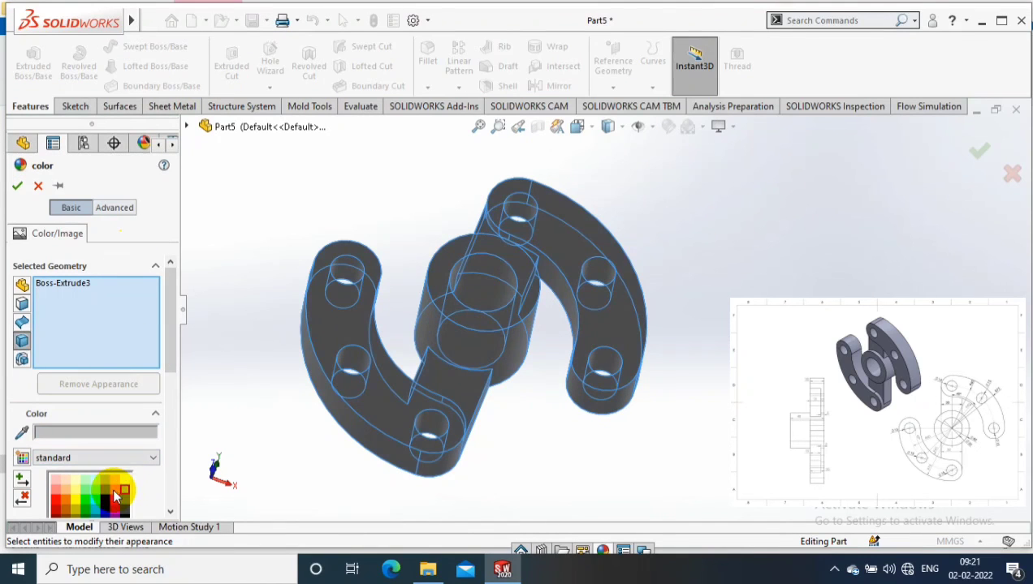
pyautogui.click(15, 185)
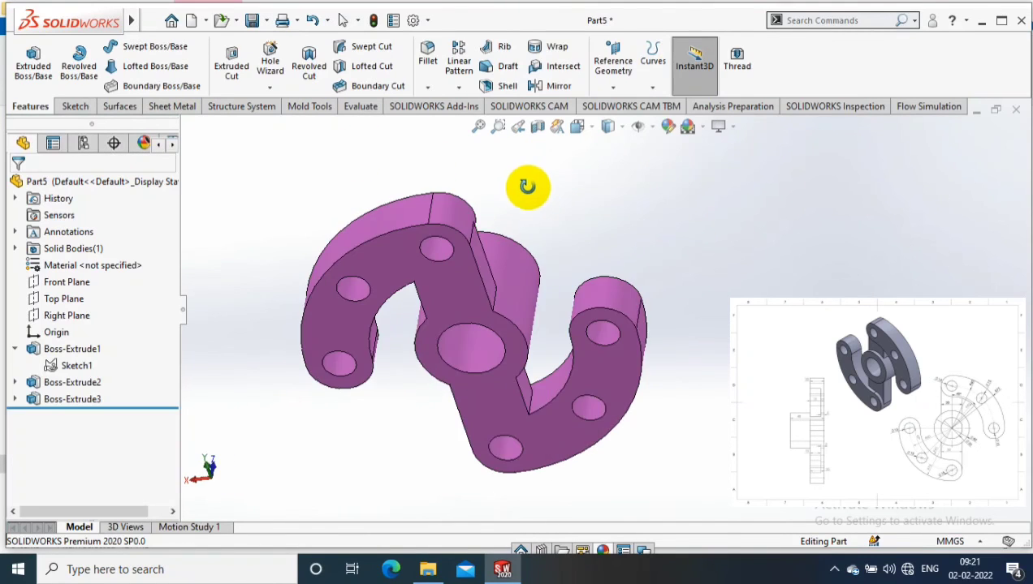